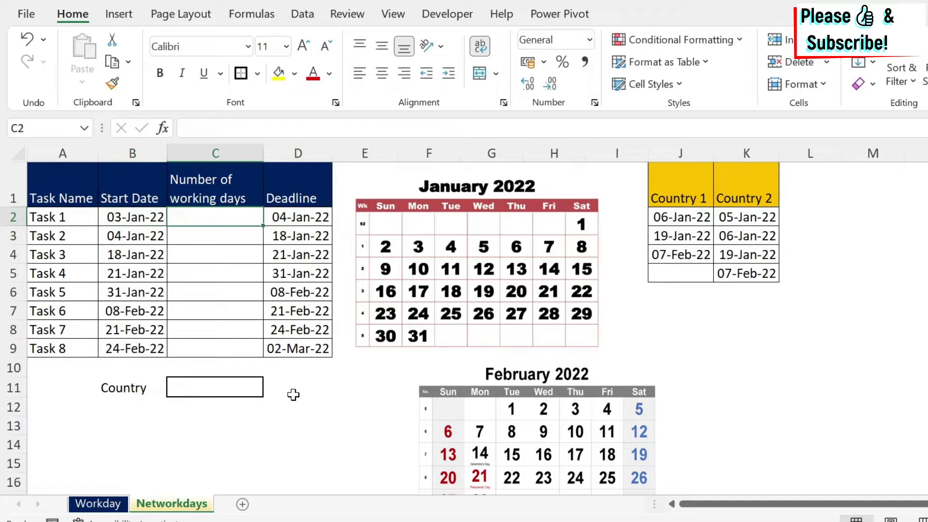
# Calculate Task 1's working days in C2 with NETWORKDAYS, using start date B2, end date D2 and the Country 1 holidays J2:J5
pyautogui.write('net')
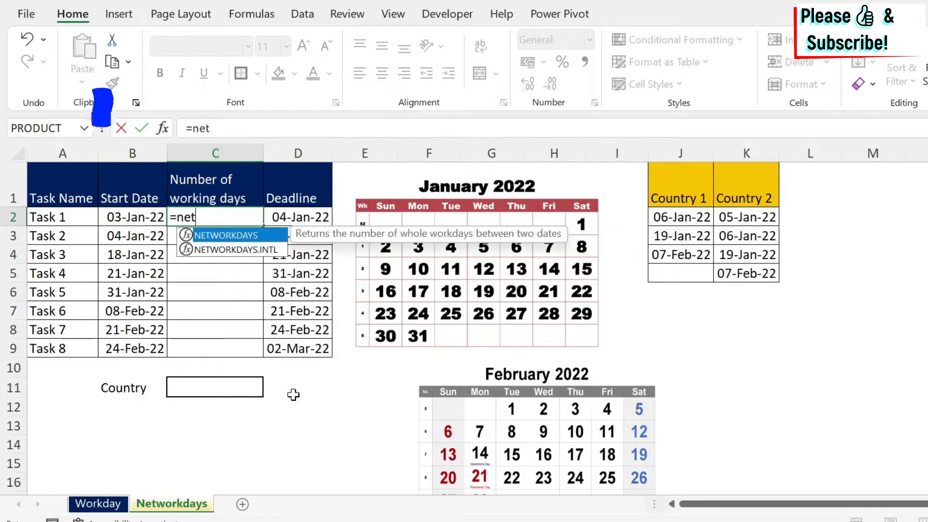
pyautogui.press('Tab')
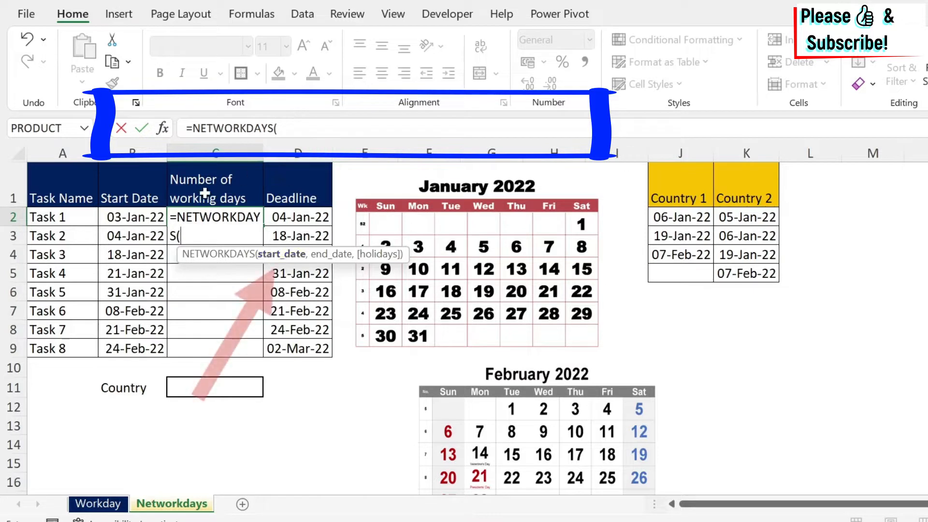
pyautogui.click(127, 220)
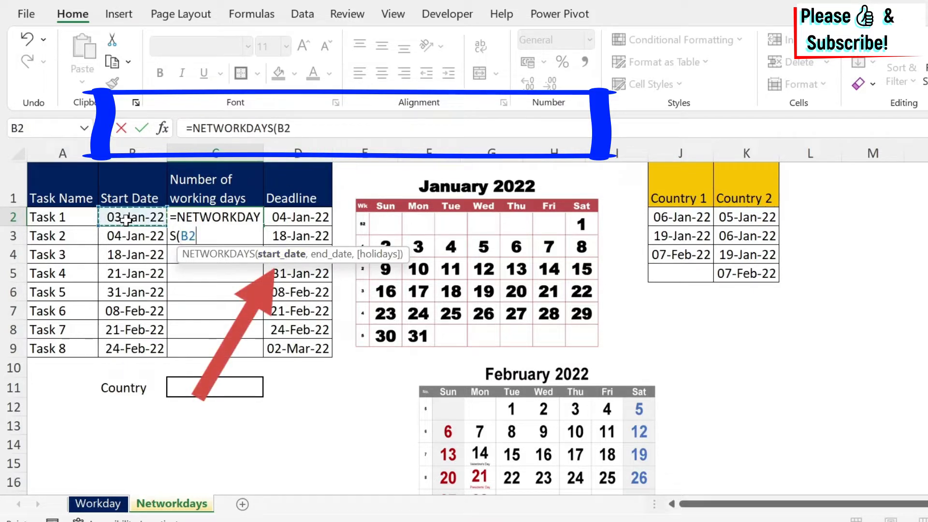
pyautogui.write(',')
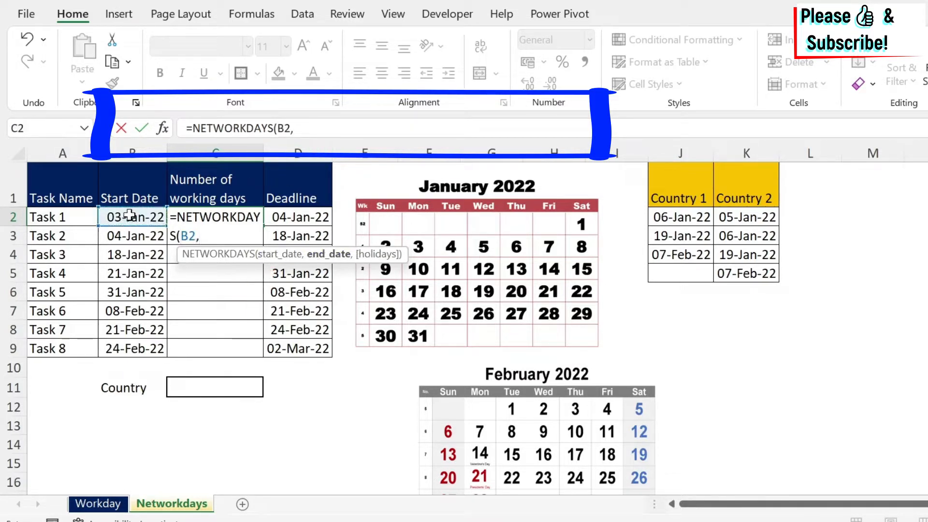
pyautogui.click(299, 219)
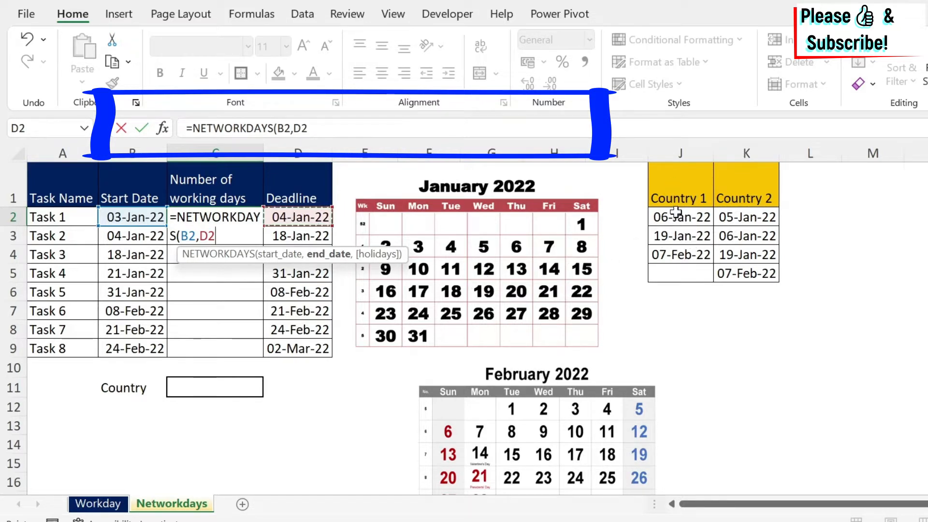
pyautogui.write(',')
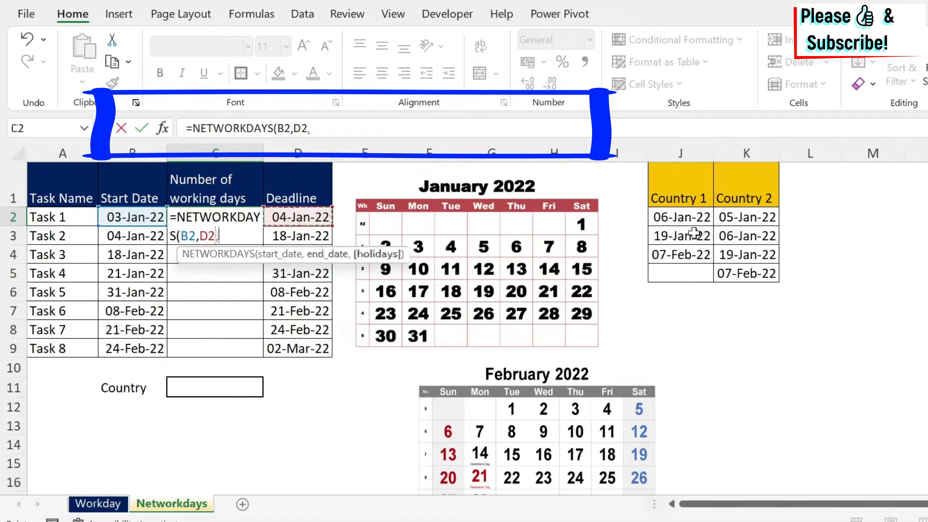
pyautogui.moveTo(691, 217); pyautogui.dragTo(694, 275)
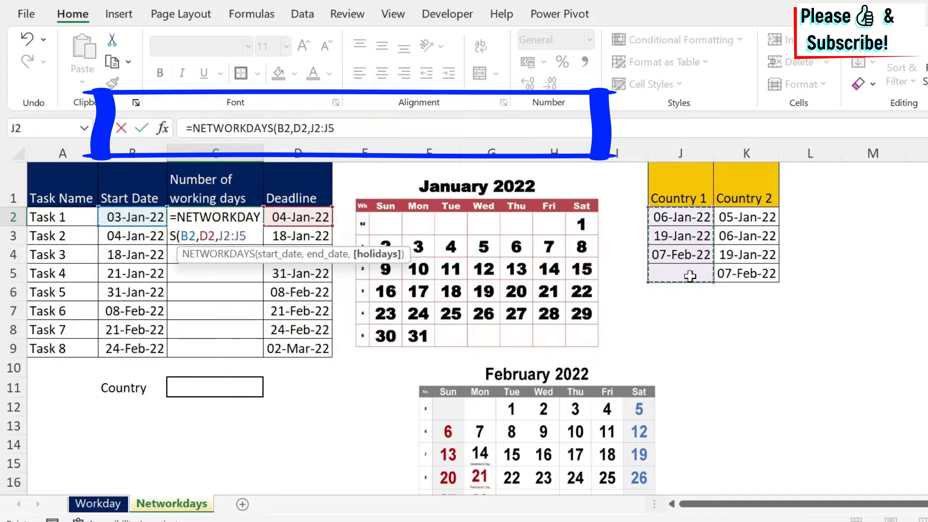
pyautogui.write(')')
pyautogui.press('Return')
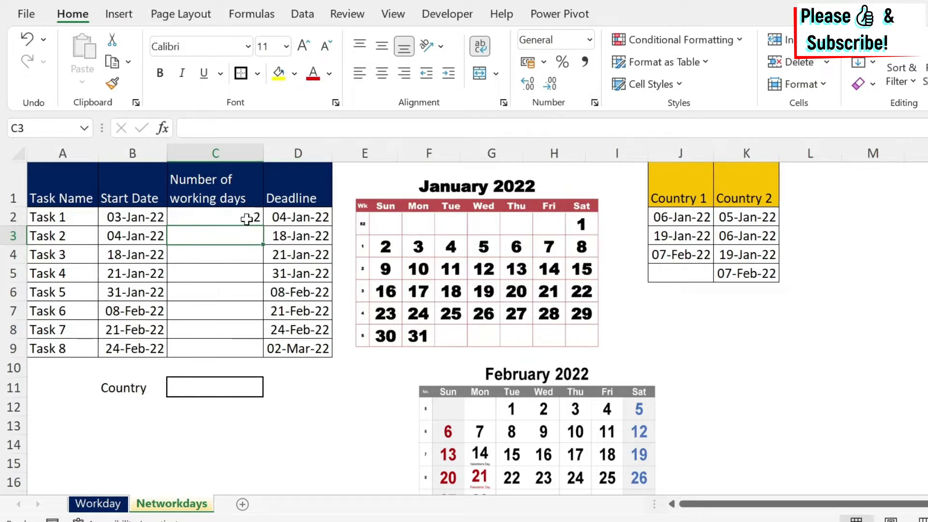
pyautogui.click(246, 219)
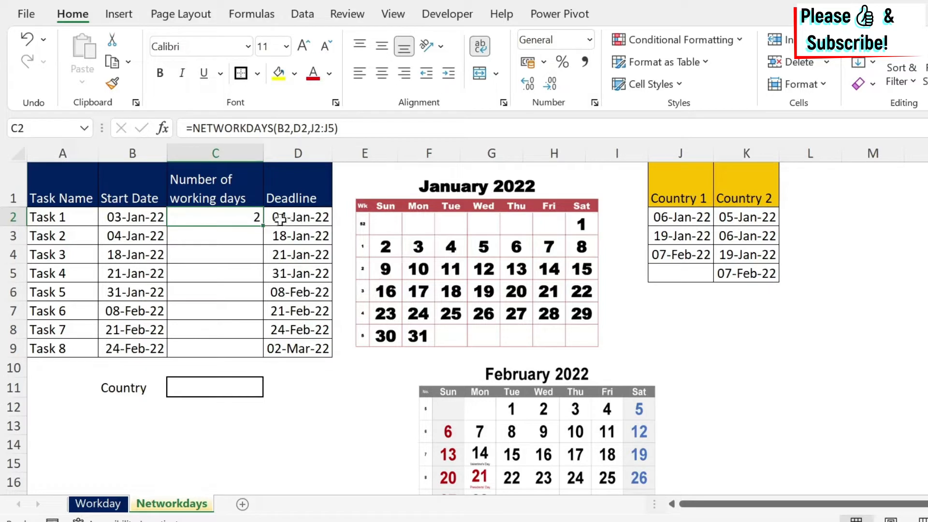
# Start a NETWORKDAYS.INTL formula in C3 with Task 1's start date B2 and deadline D2 as its first two arguments
pyautogui.click(237, 232)
pyautogui.write('=')
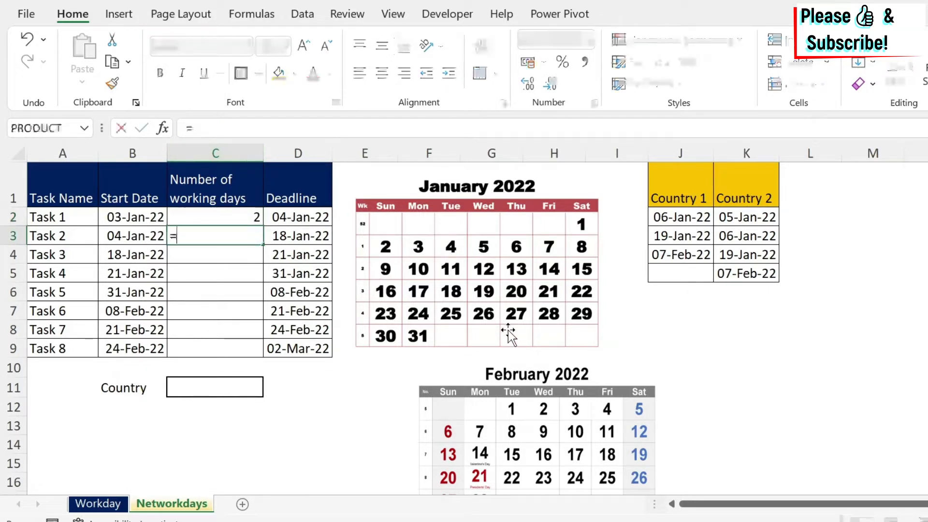
pyautogui.write('netw')
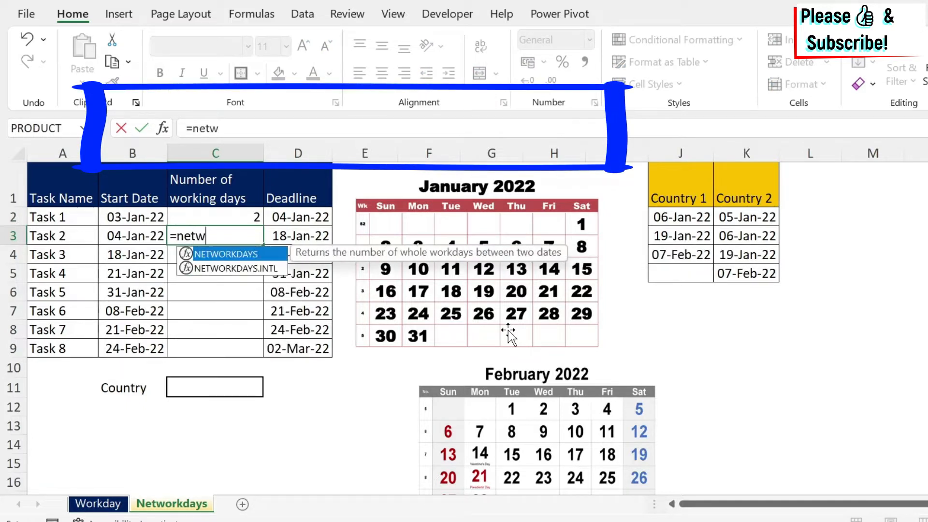
pyautogui.press('Down')
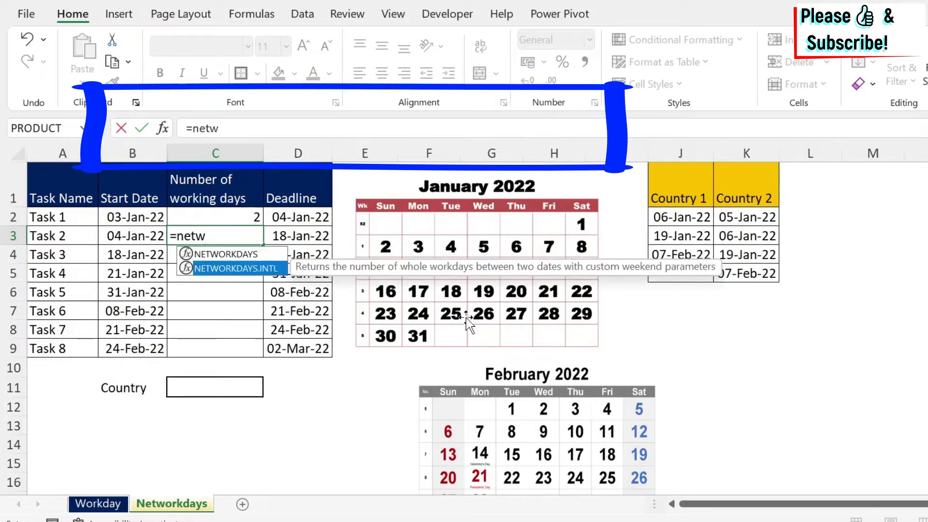
pyautogui.press('Tab')
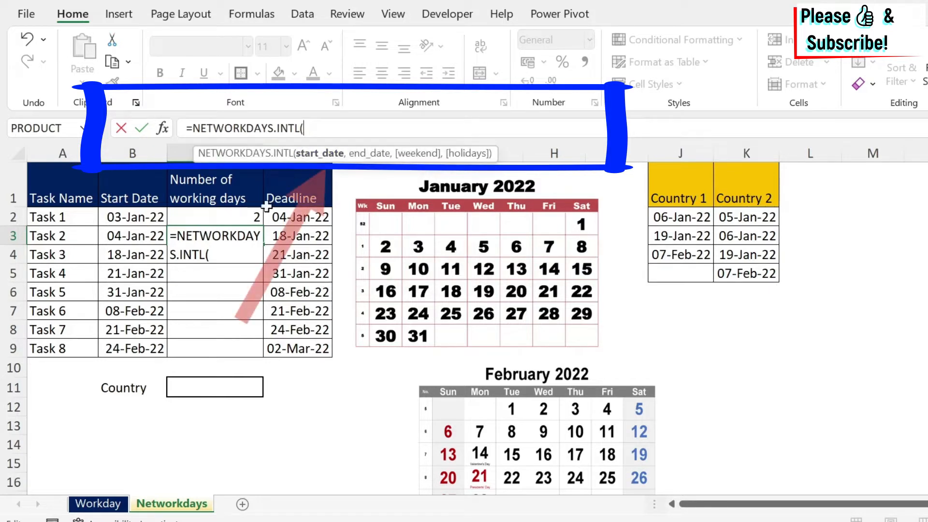
pyautogui.click(143, 220)
pyautogui.write(',')
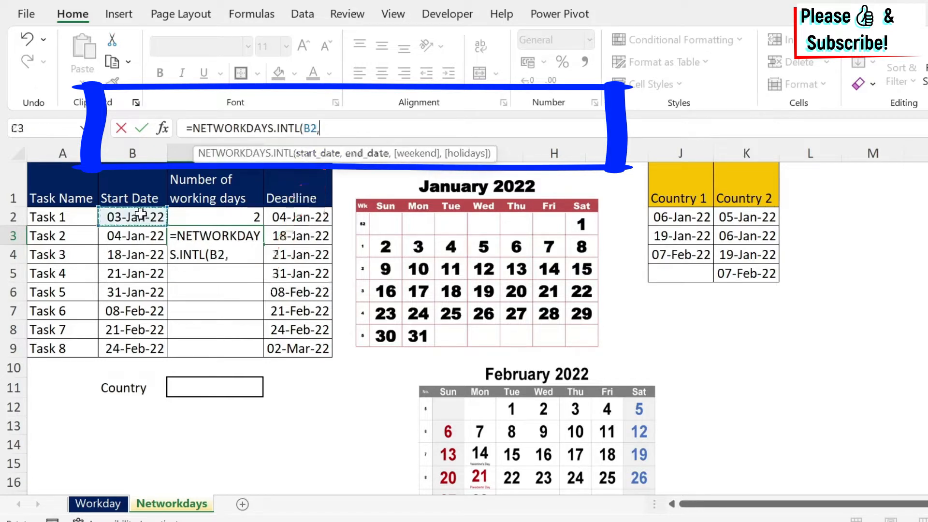
pyautogui.click(309, 219)
pyautogui.write(',')
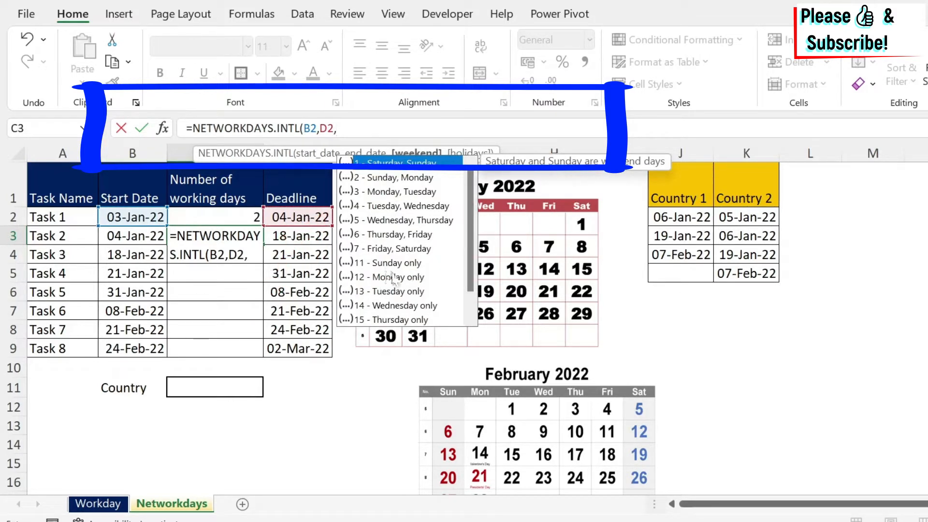
# Complete the C3 formula with weekend option 12 (Monday only) and the Country 1 holidays J2:J5
pyautogui.click(412, 280)
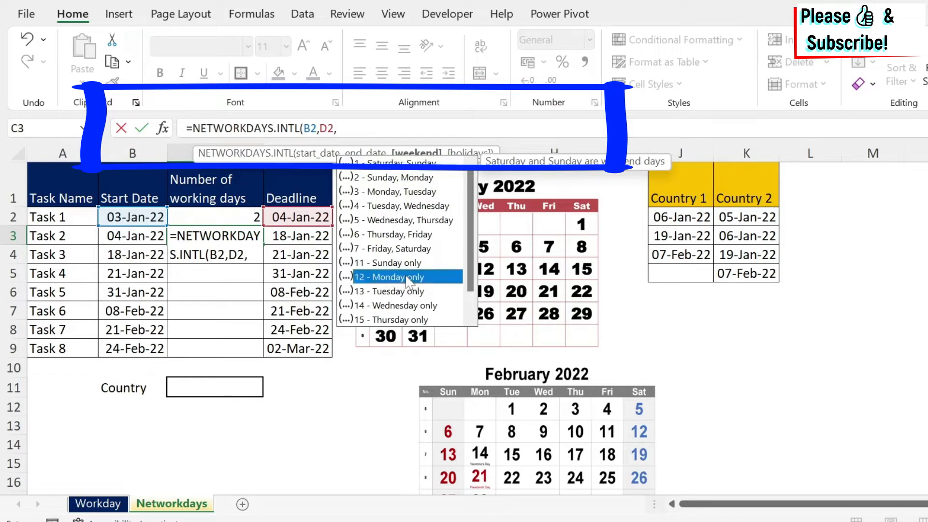
pyautogui.doubleClick(400, 279)
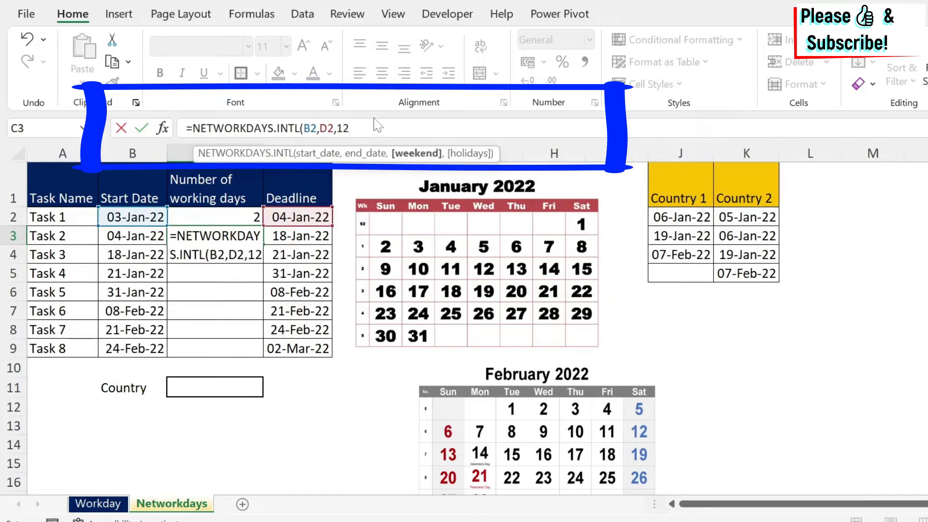
pyautogui.write(',')
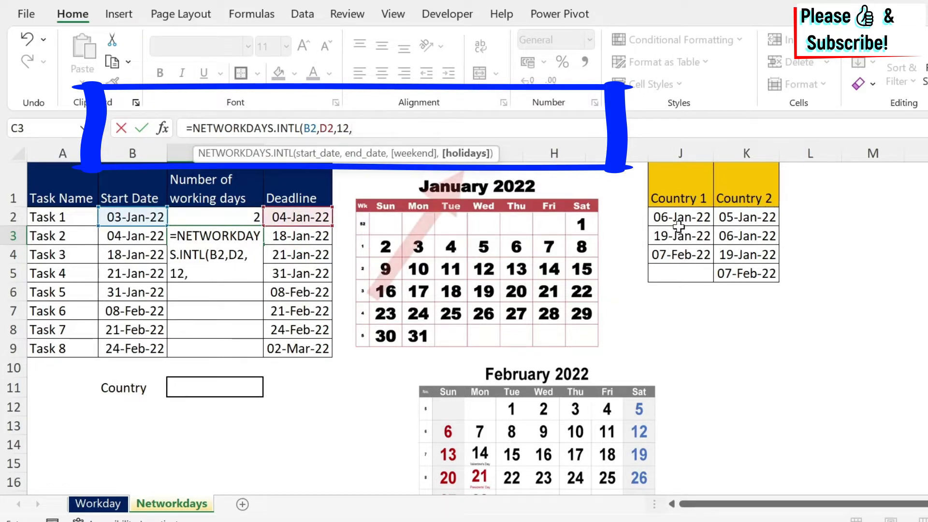
pyautogui.moveTo(679, 217); pyautogui.dragTo(678, 268)
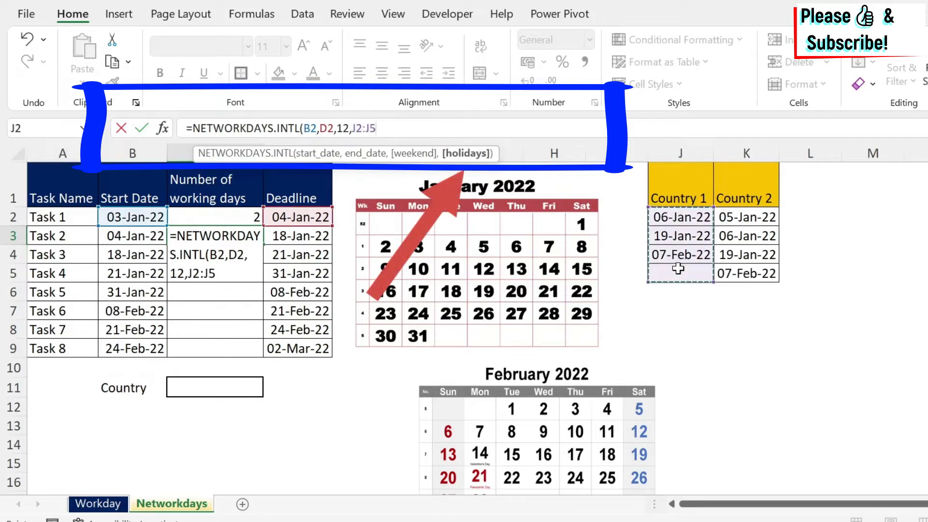
pyautogui.write(')')
pyautogui.press('Return')
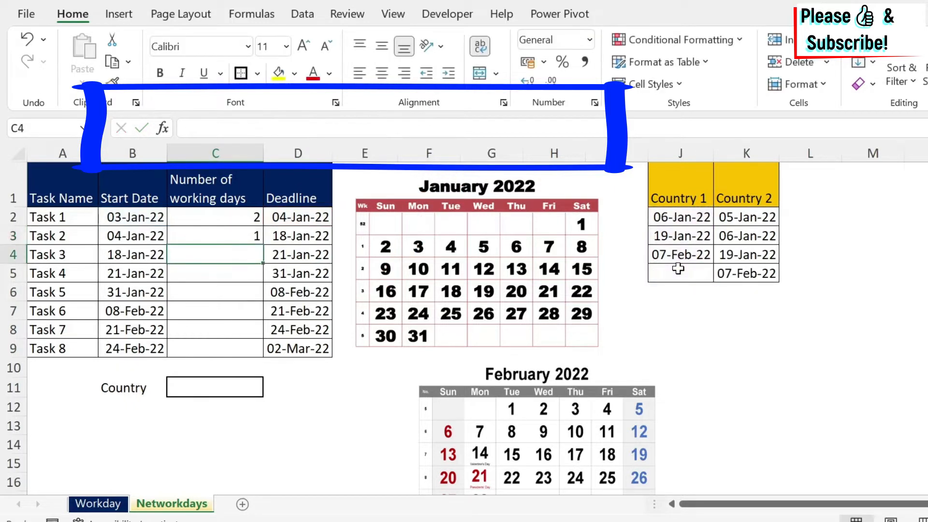
pyautogui.click(211, 235)
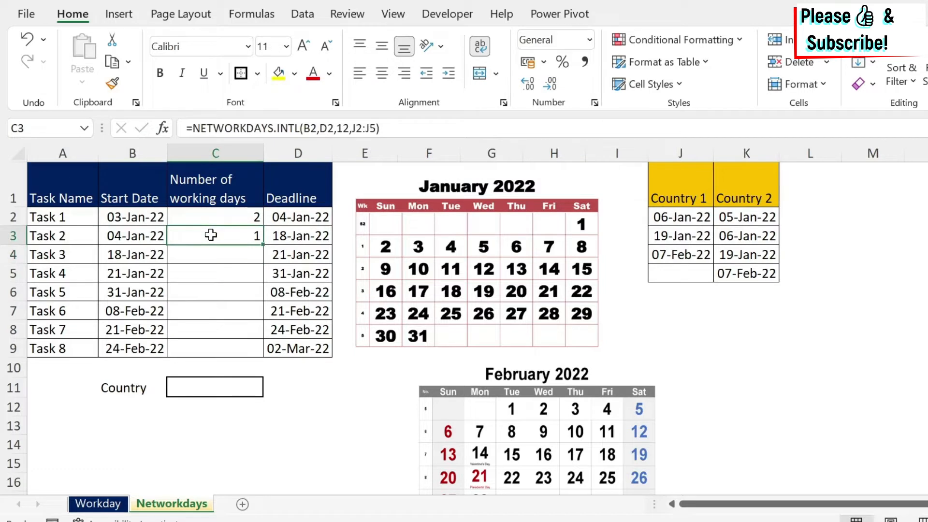
# Set Task 1's deadline in D2 to 7 Jan and check the working-day formula against the Country 1 holidays
pyautogui.click(142, 221)
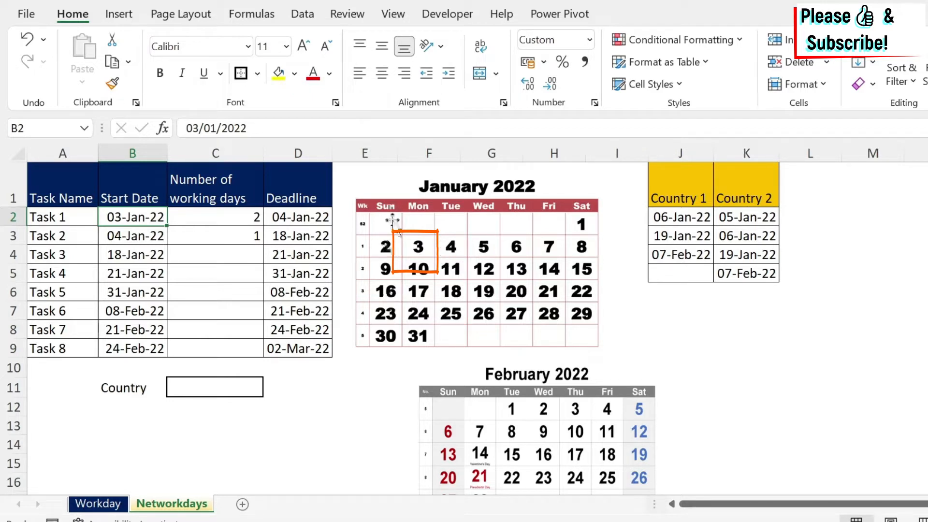
pyautogui.click(244, 217)
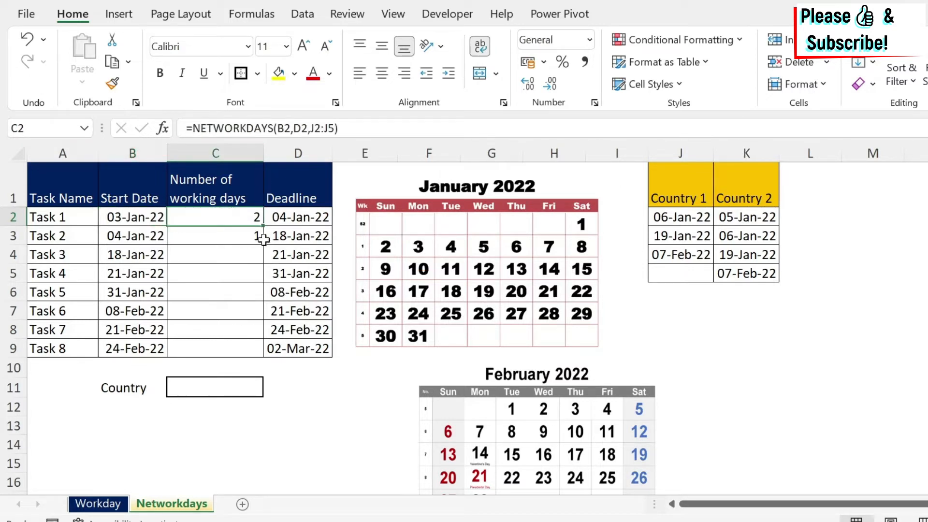
pyautogui.click(243, 234)
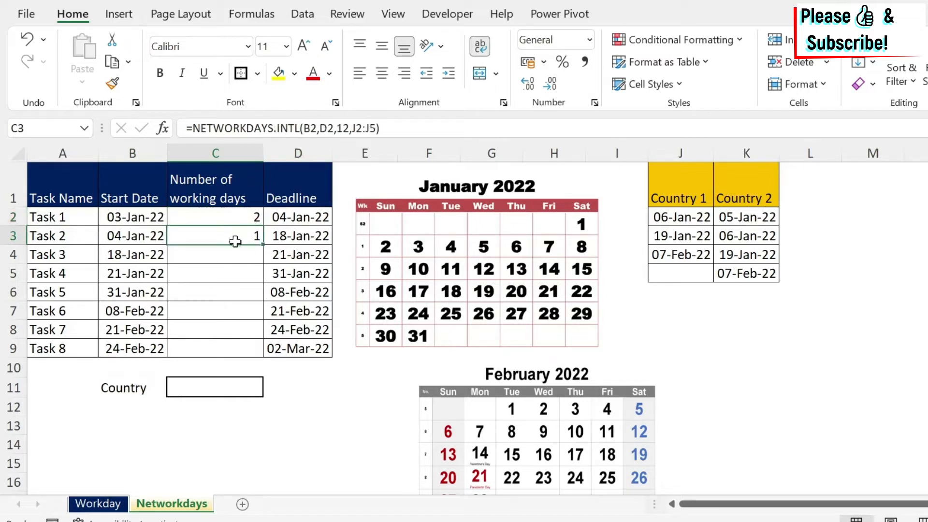
pyautogui.click(237, 215)
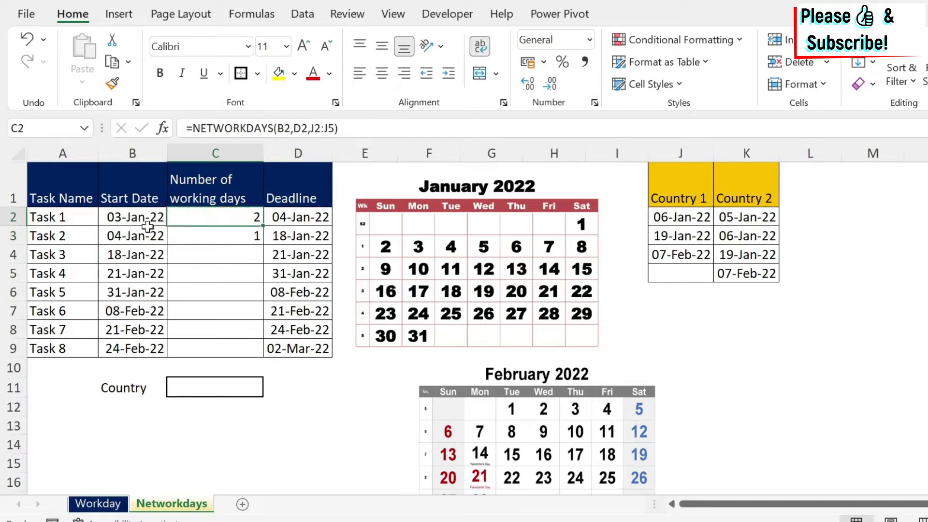
pyautogui.click(299, 216)
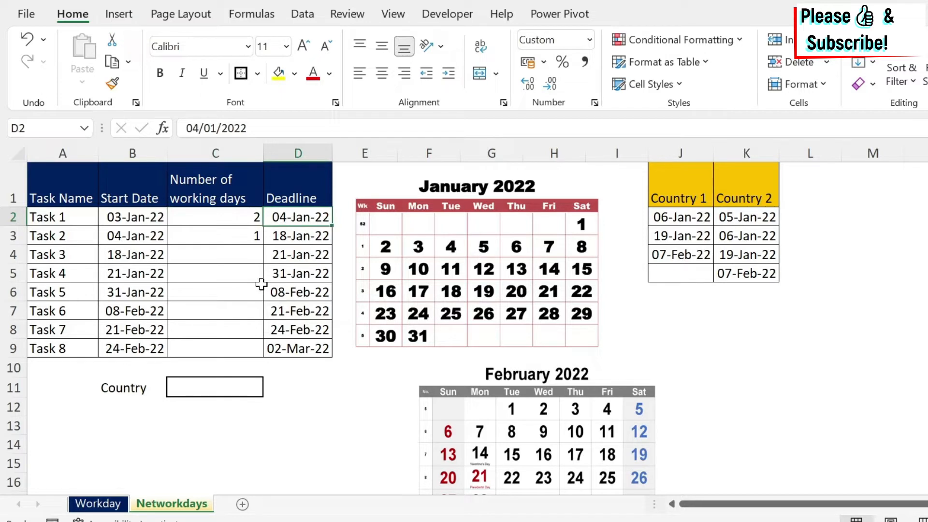
pyautogui.write('7 jan')
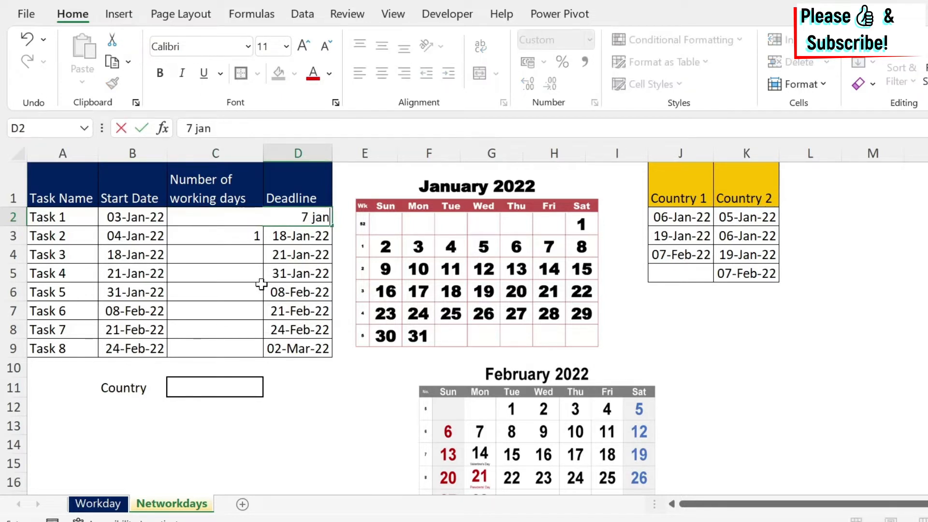
pyautogui.hotkey('ctrl', 'Return')
pyautogui.click(238, 219)
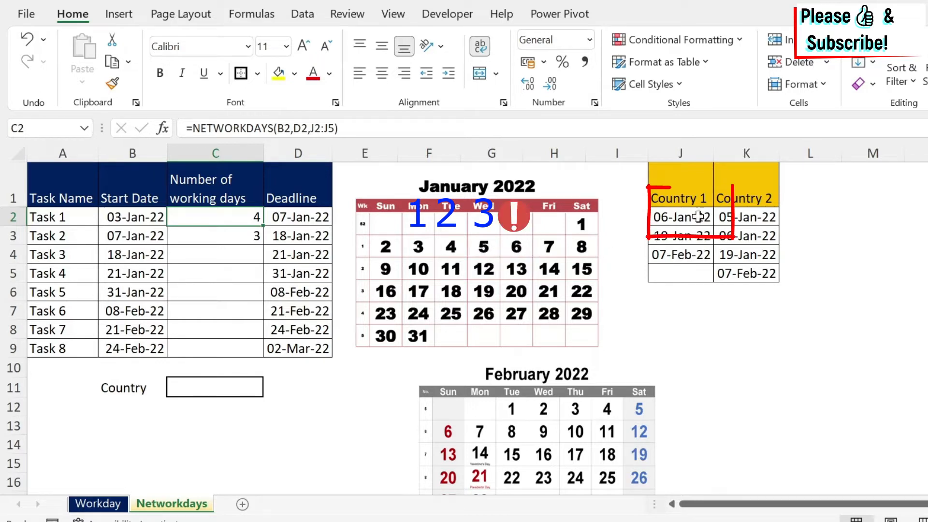
pyautogui.click(675, 214)
pyautogui.moveTo(680, 198); pyautogui.dragTo(680, 292)
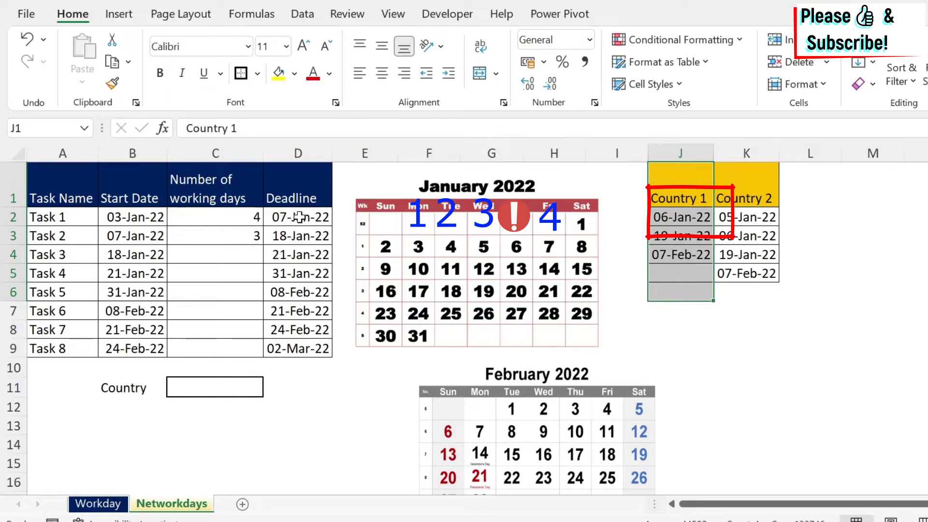
# Set Task 1's deadline in D2 to 10 Jan and review its start date, working days and deadline
pyautogui.click(300, 217)
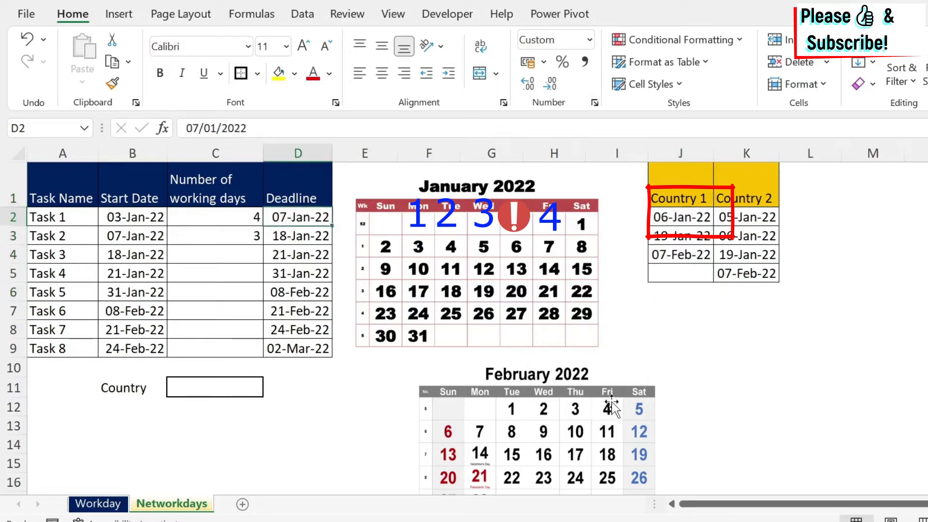
pyautogui.write('10 jan')
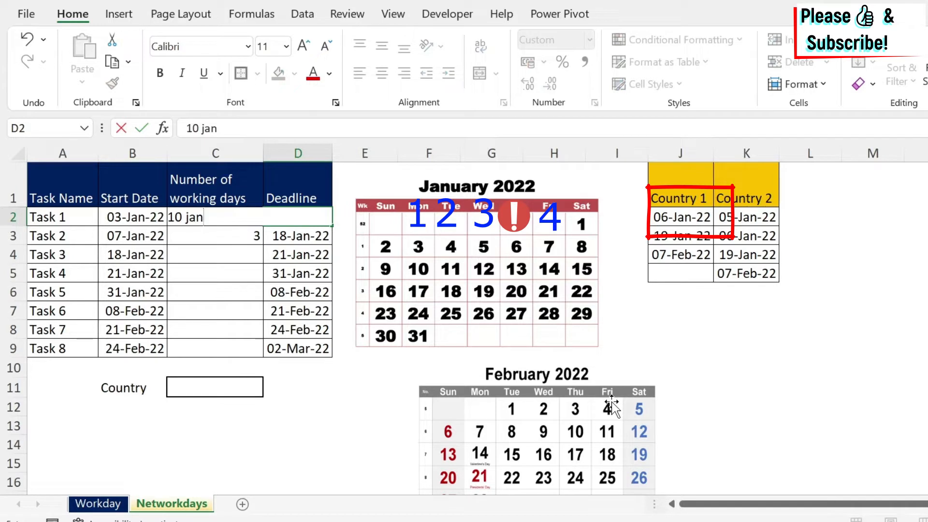
pyautogui.press('Return')
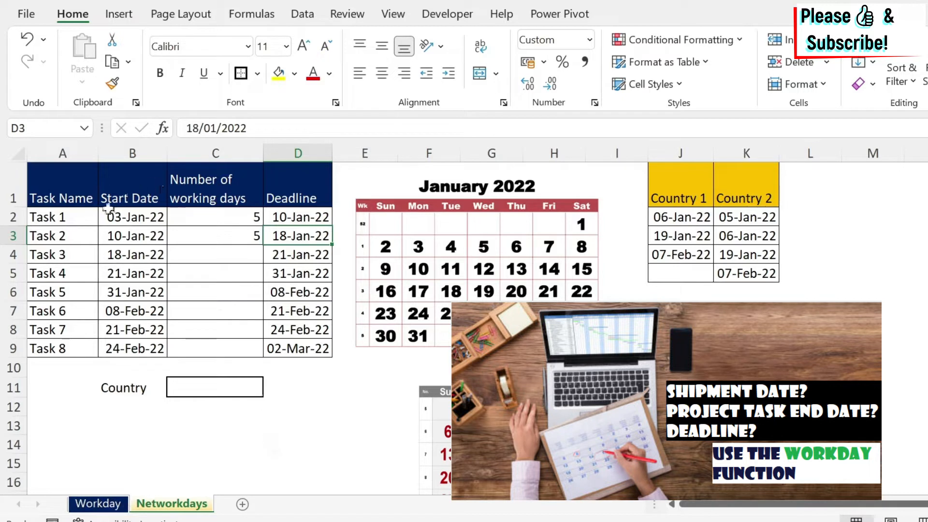
pyautogui.click(138, 214)
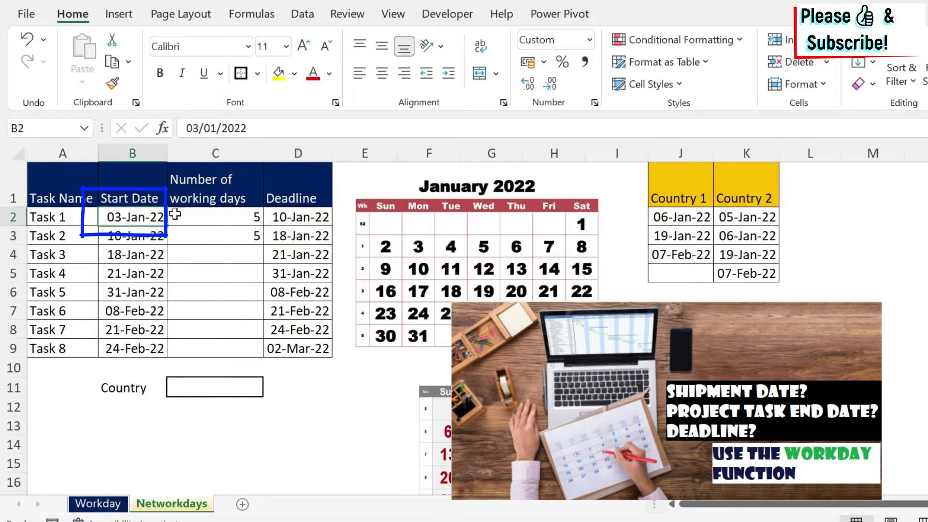
pyautogui.click(233, 214)
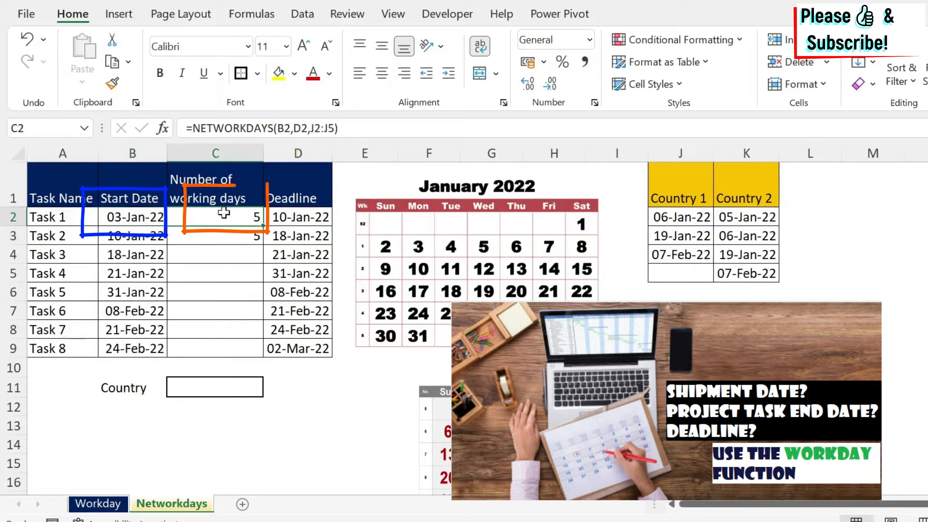
pyautogui.click(287, 215)
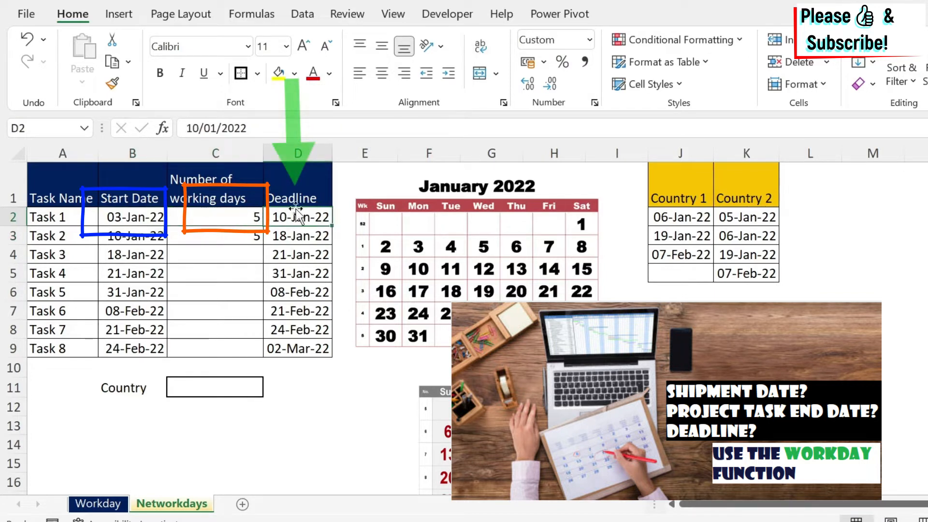
# Compare Task 1's start date, working days and deadline between the Networkdays and Workday sheets
pyautogui.moveTo(57, 216); pyautogui.dragTo(299, 214)
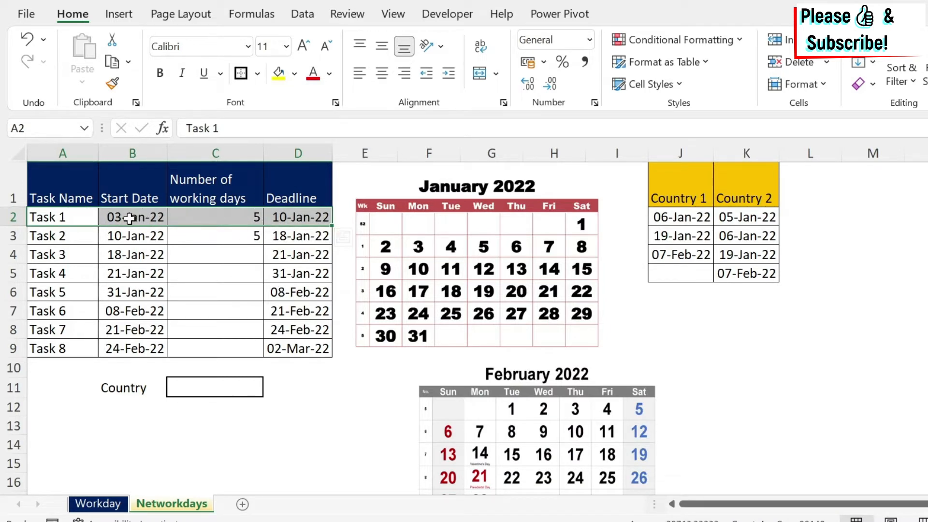
pyautogui.click(99, 504)
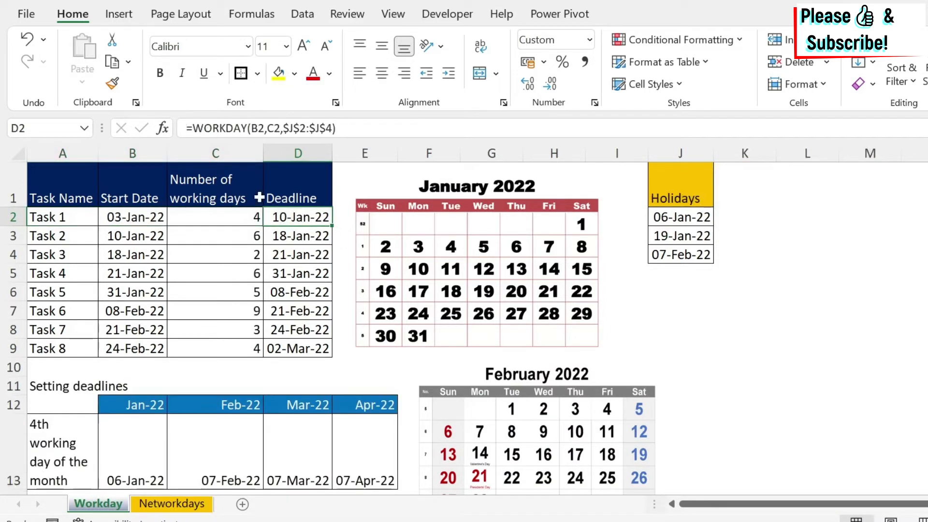
pyautogui.click(141, 215)
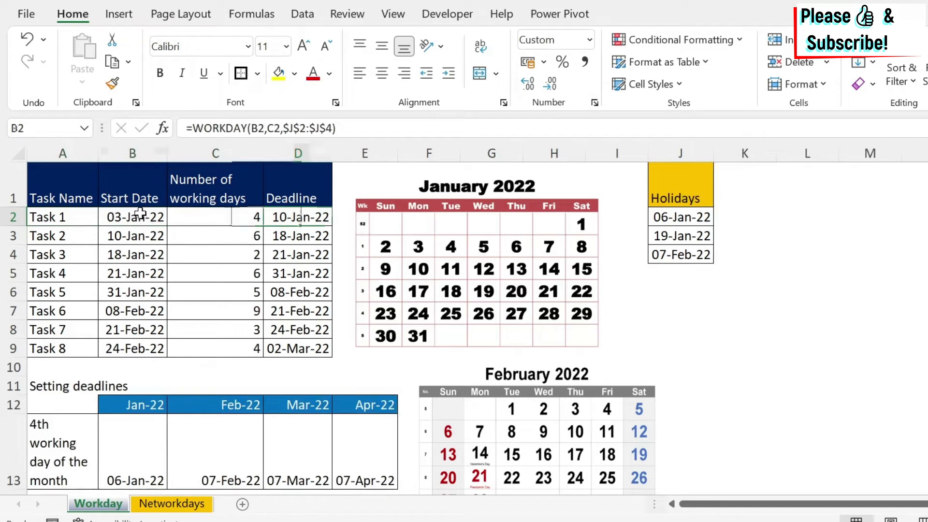
pyautogui.click(315, 214)
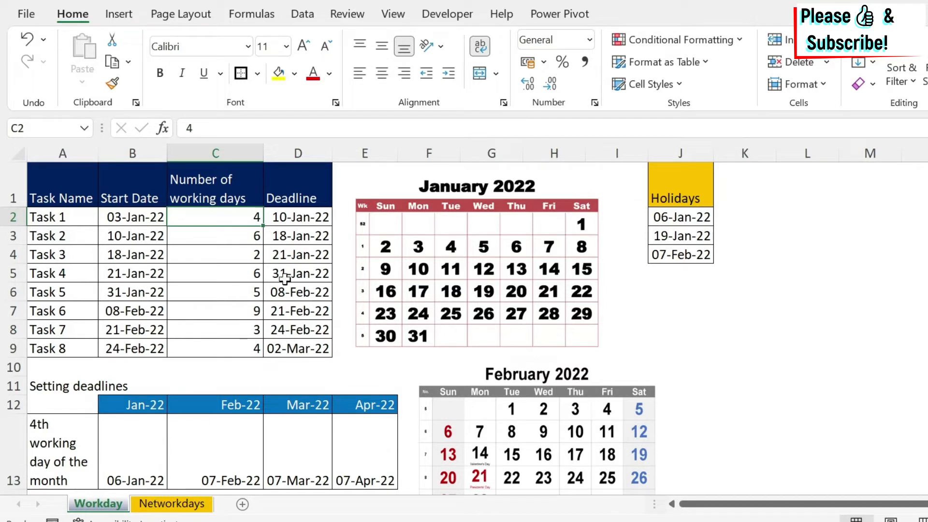
pyautogui.click(143, 217)
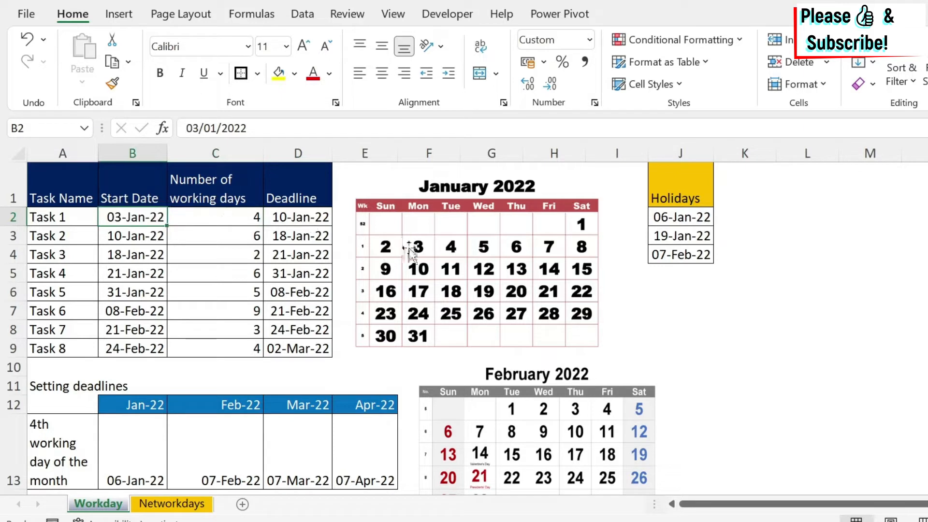
pyautogui.click(232, 221)
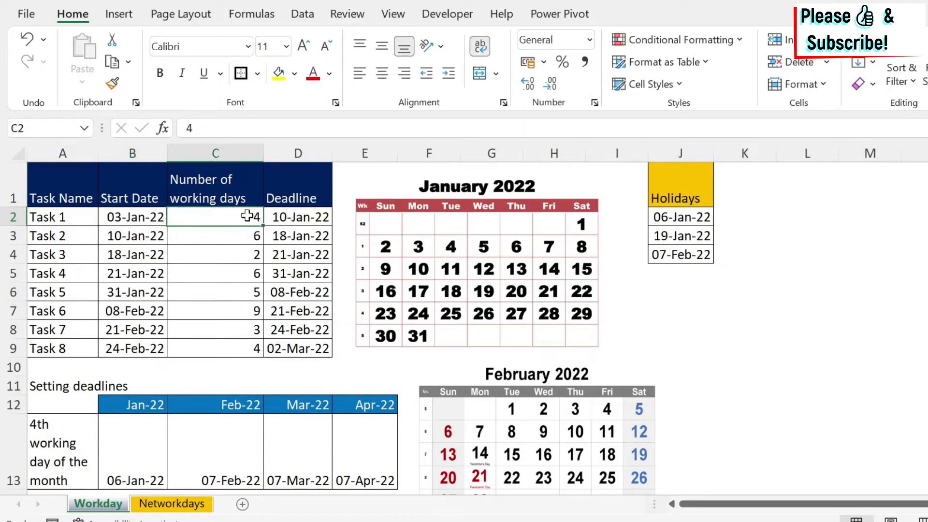
pyautogui.click(196, 503)
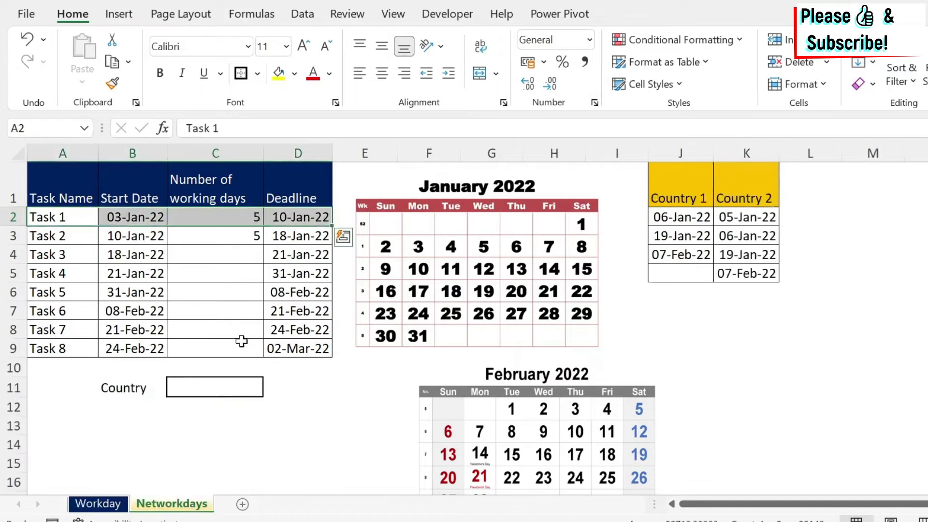
pyautogui.click(135, 217)
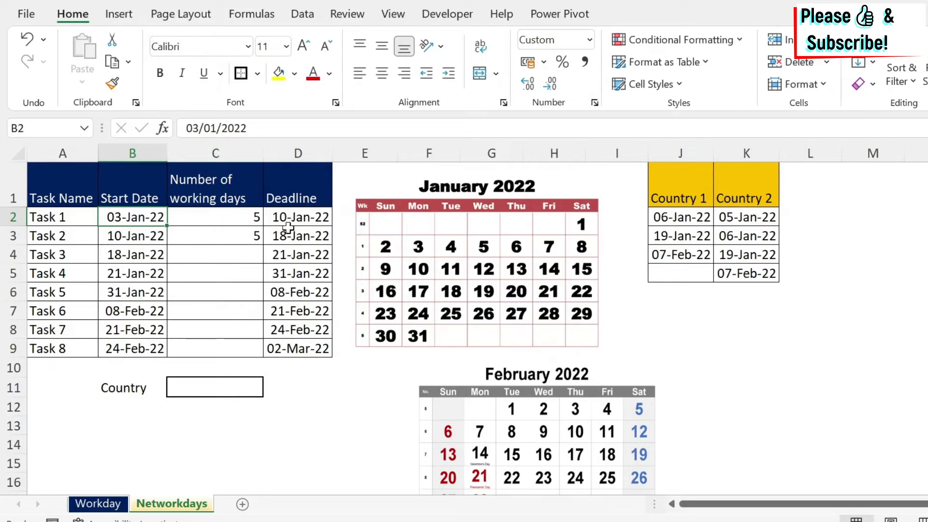
# Make the holiday range in the C2 NETWORKDAYS formula absolute as $J$2:$J$5
pyautogui.click(235, 215)
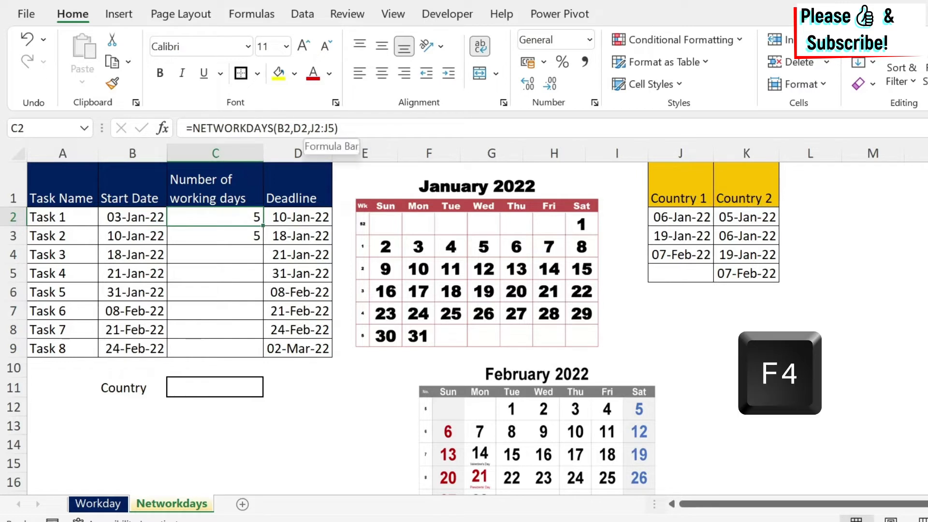
pyautogui.click(310, 128)
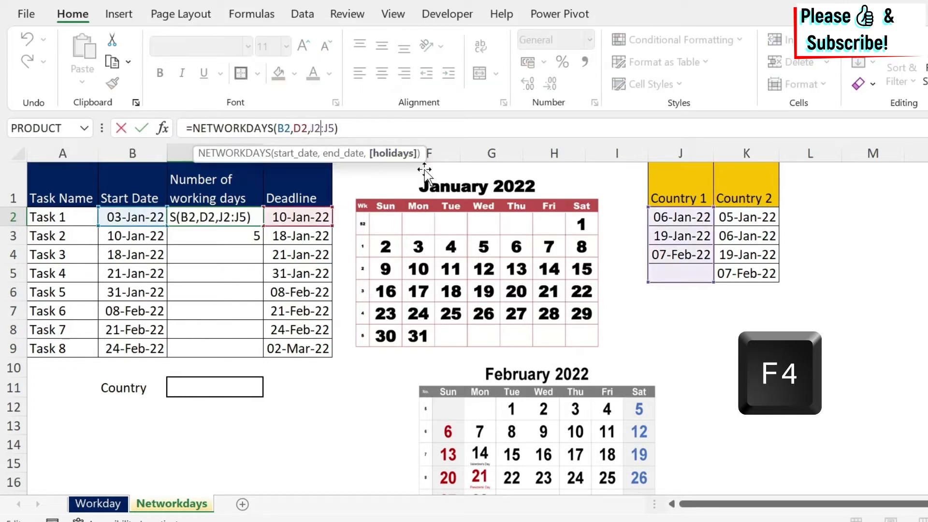
pyautogui.press('F4')
pyautogui.click(339, 128)
pyautogui.press('F4')
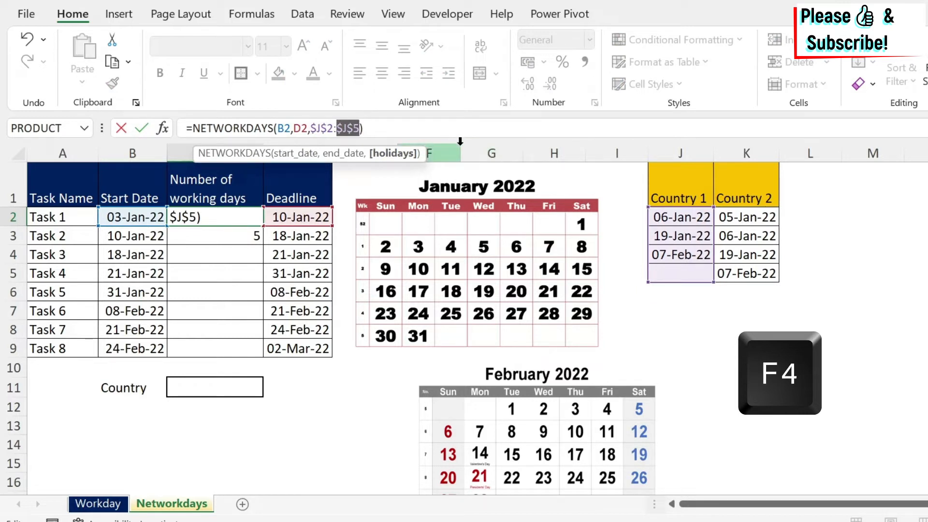
pyautogui.press('Return')
# Fill the C2 working-day formula down through C9 for all remaining tasks
pyautogui.click(253, 219)
pyautogui.moveTo(261, 247); pyautogui.dragTo(259, 358)
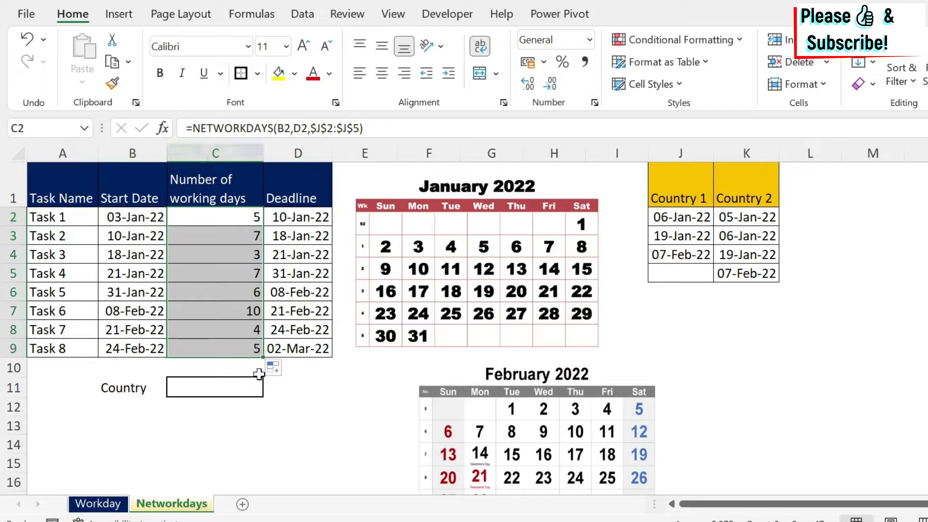
pyautogui.click(373, 417)
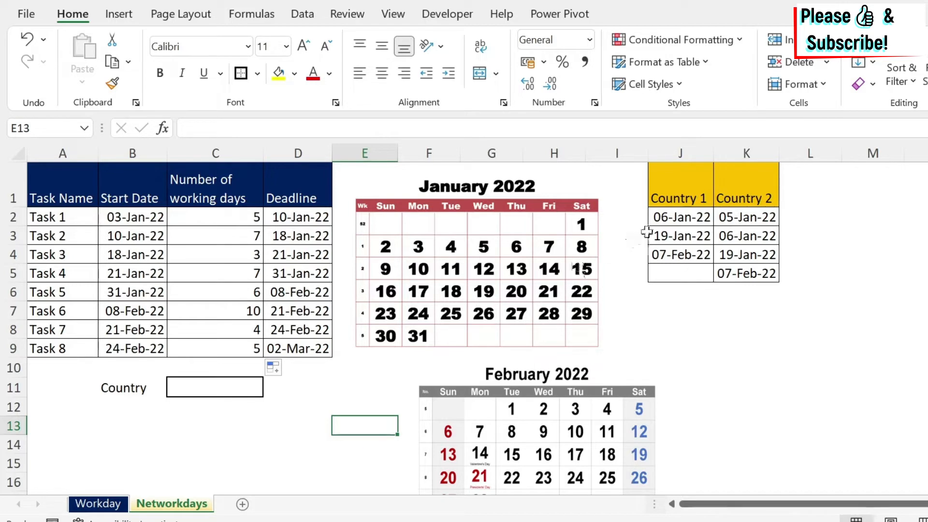
# Review the Country 1 and Country 2 holiday lists against the working-day results in C2:C9
pyautogui.moveTo(683, 173); pyautogui.dragTo(686, 273)
pyautogui.moveTo(738, 193); pyautogui.dragTo(747, 273)
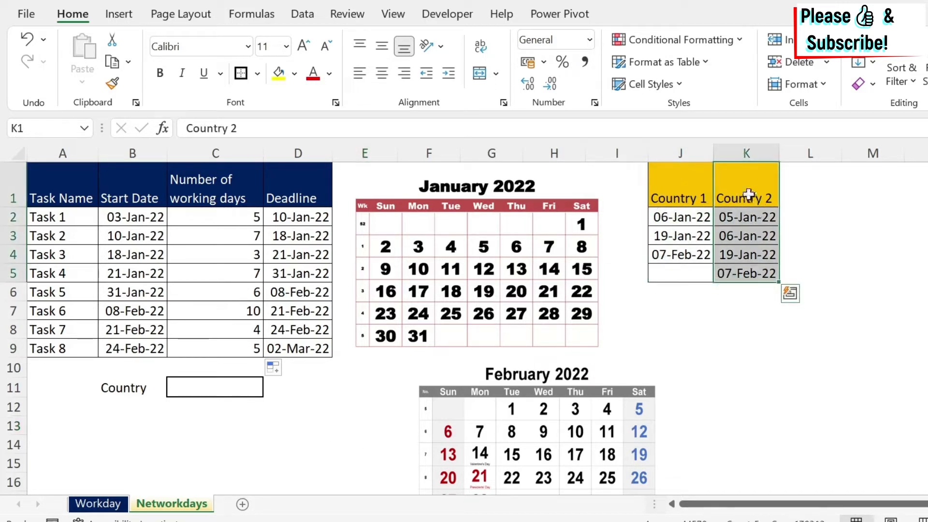
pyautogui.click(748, 216)
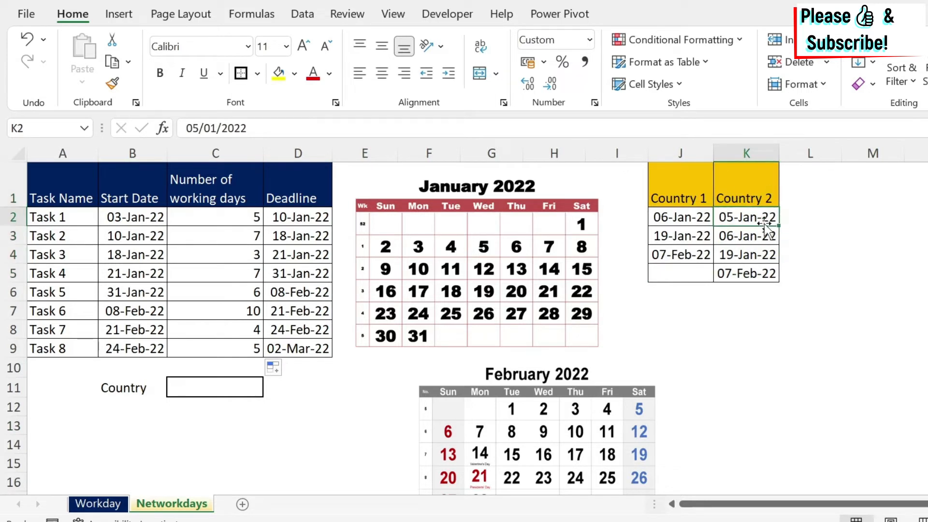
pyautogui.moveTo(244, 209); pyautogui.dragTo(246, 347)
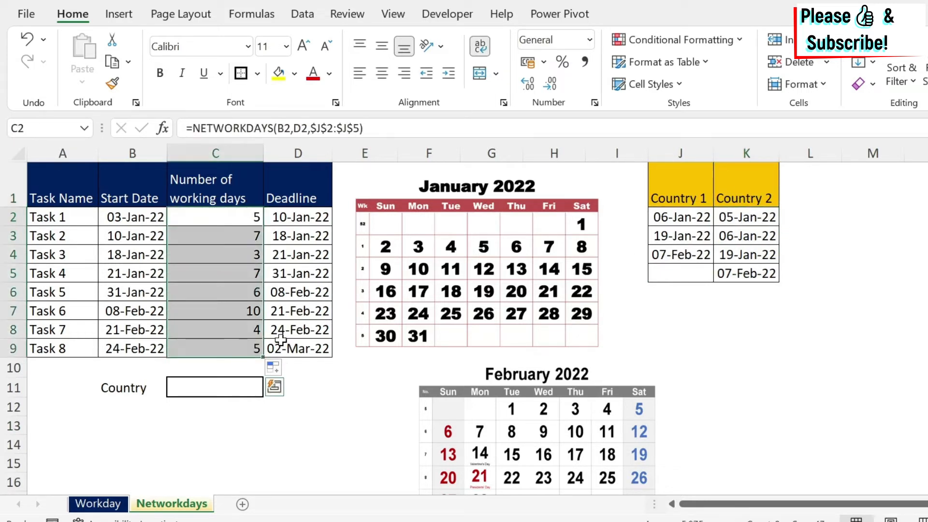
# Add a list validation to the Country cell C11 with source $J$1:$K$1 and choose Country 1 from it
pyautogui.click(238, 387)
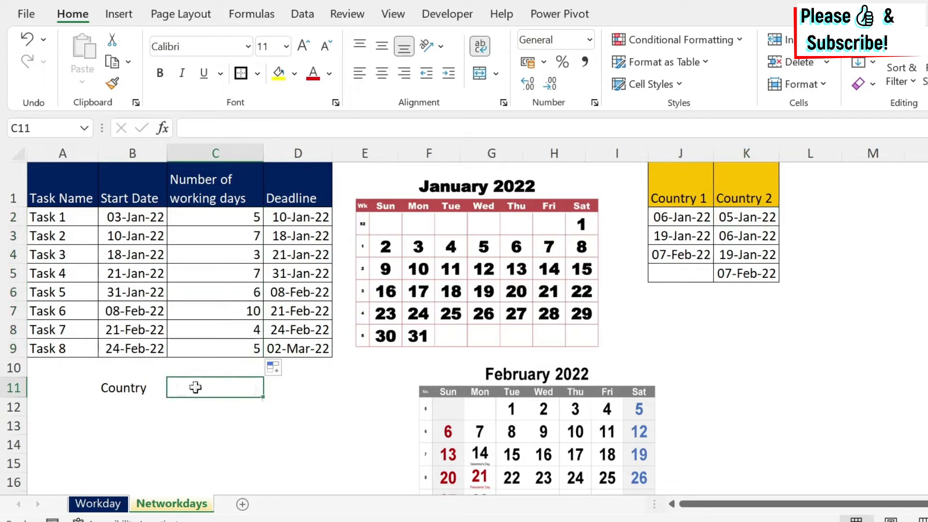
pyautogui.click(303, 14)
pyautogui.click(704, 88)
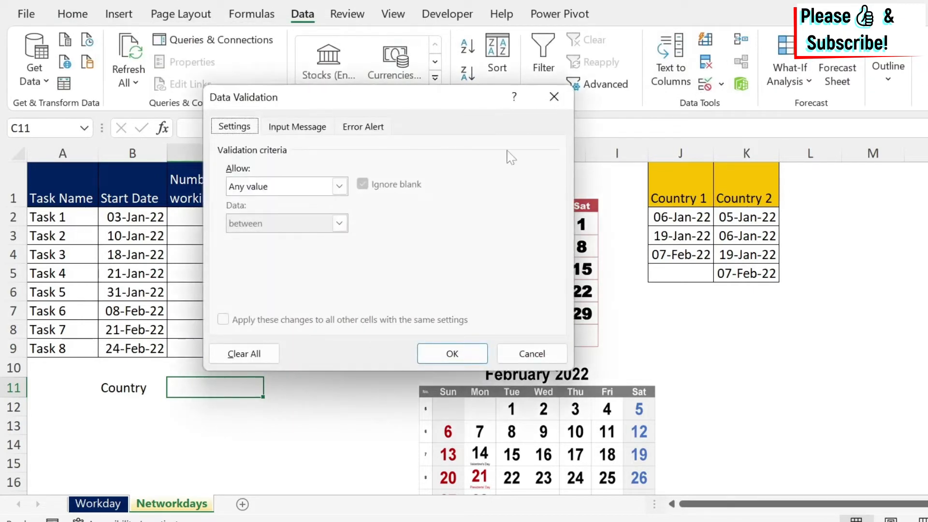
pyautogui.click(265, 190)
pyautogui.click(260, 238)
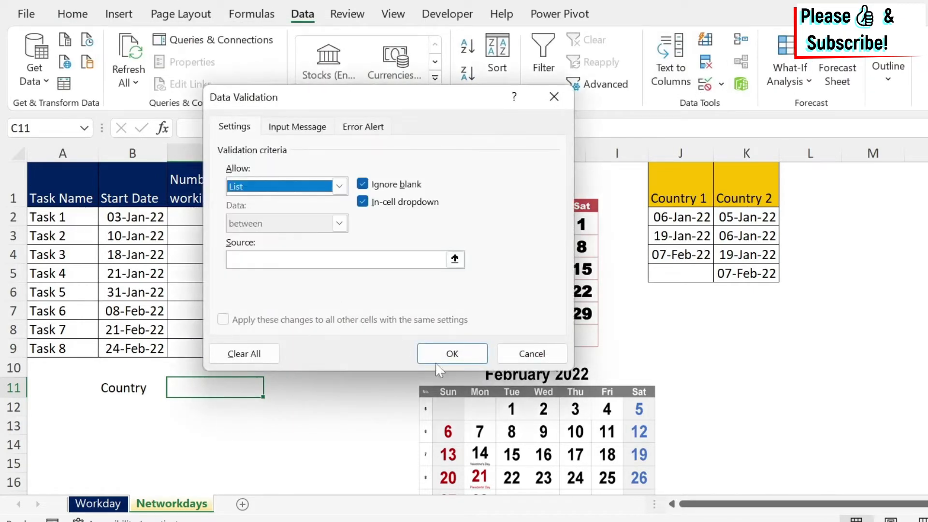
pyautogui.click(454, 260)
pyautogui.moveTo(700, 205); pyautogui.dragTo(739, 201)
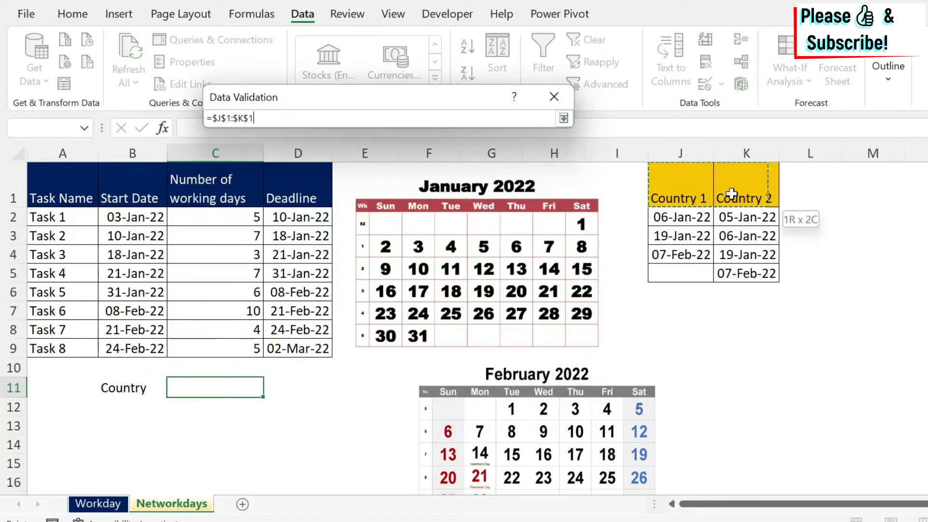
pyautogui.click(563, 119)
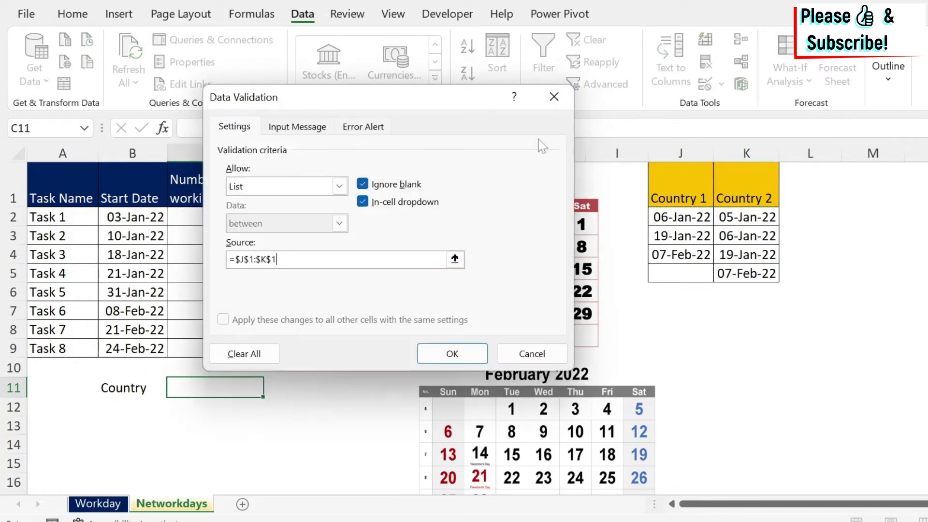
pyautogui.click(452, 354)
pyautogui.click(270, 389)
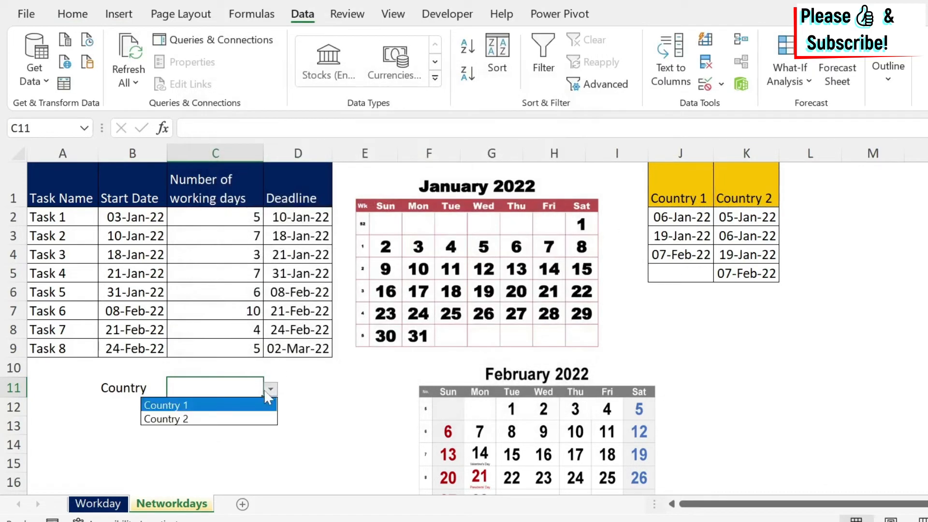
pyautogui.click(212, 406)
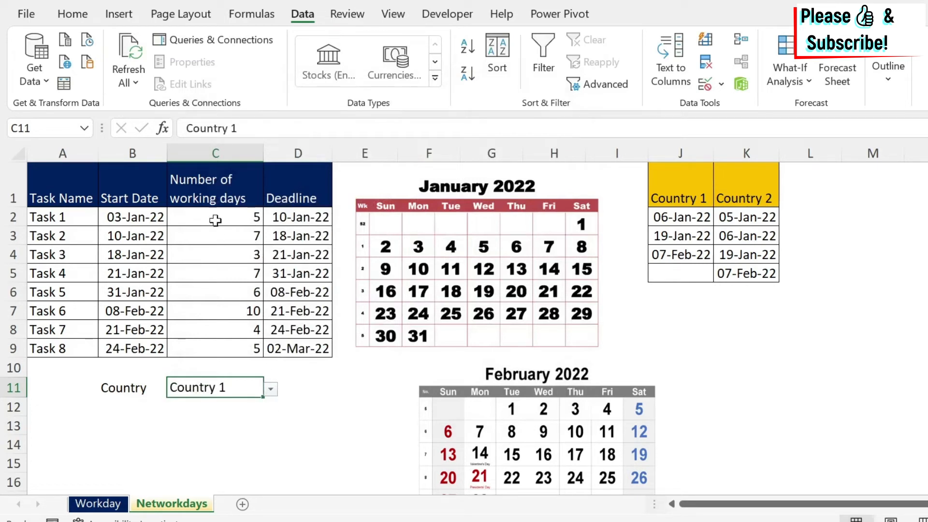
# Replace the holidays argument in C2 with an INDEX function over $J$2:$K$5, leaving its row number blank
pyautogui.click(240, 217)
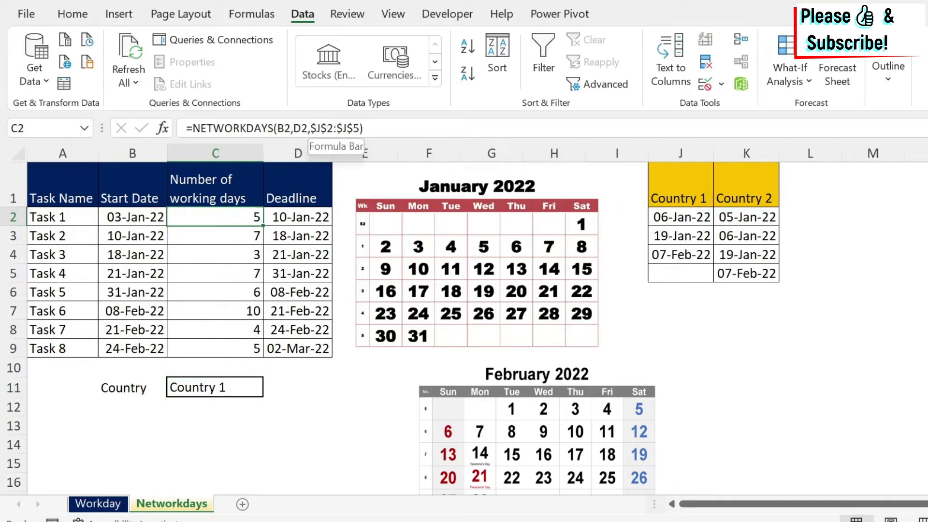
pyautogui.moveTo(310, 128); pyautogui.dragTo(355, 128)
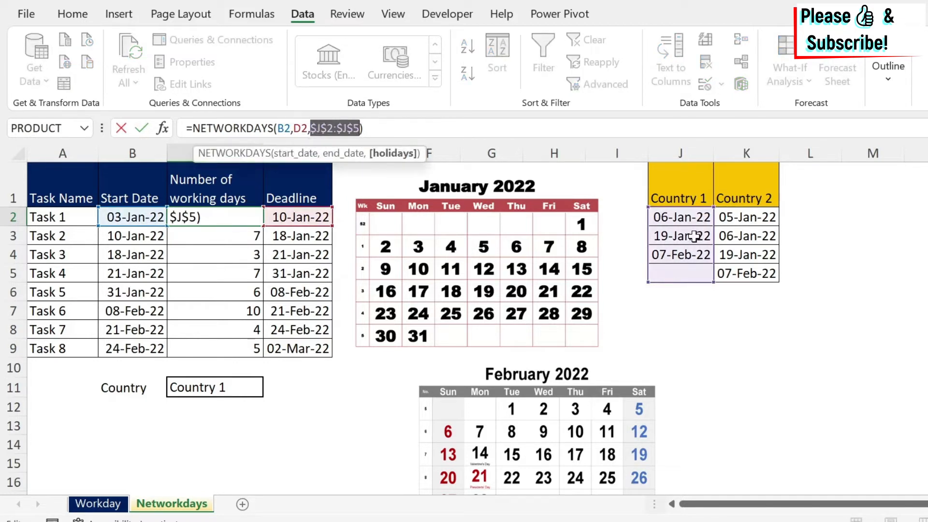
pyautogui.press('BackSpace')
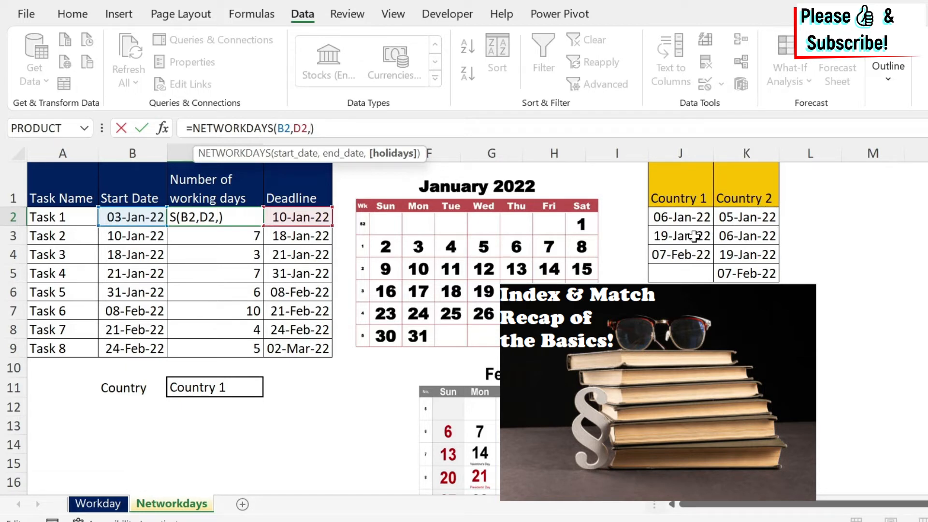
pyautogui.write('index(')
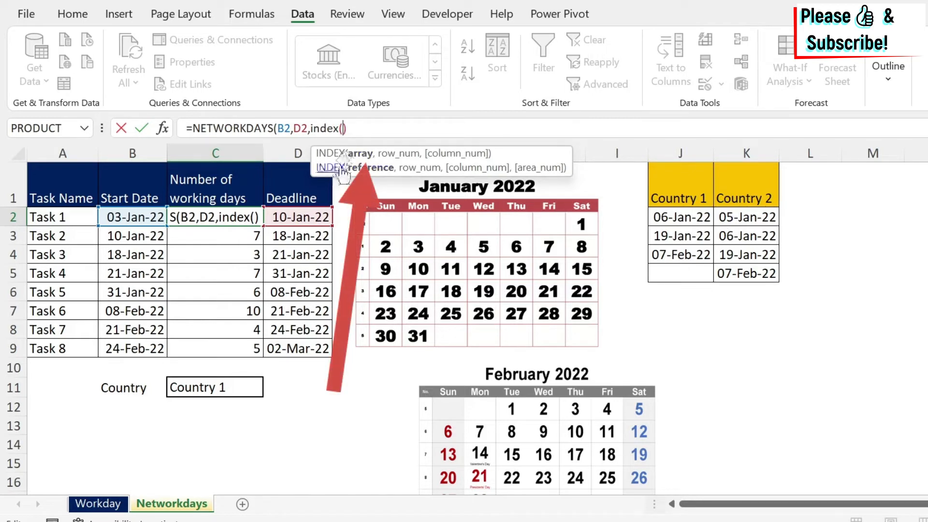
pyautogui.moveTo(663, 213); pyautogui.dragTo(747, 273)
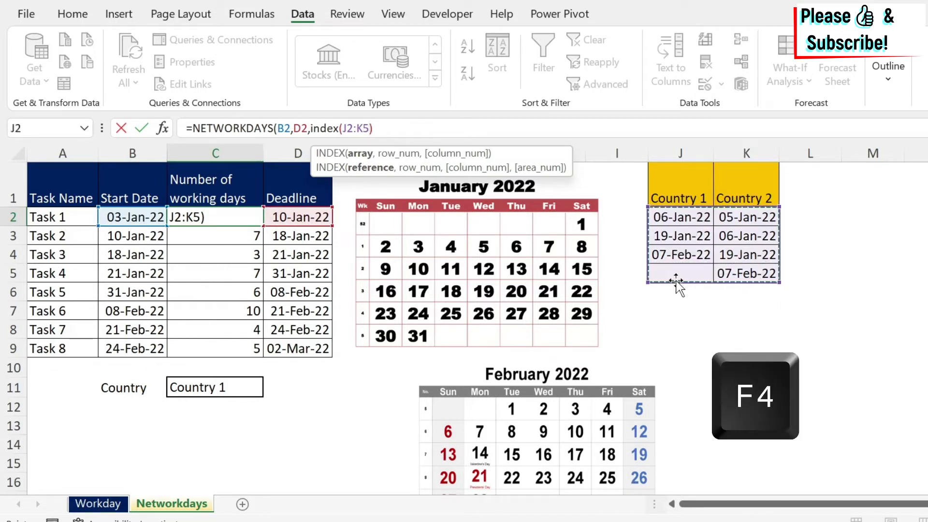
pyautogui.press('F4')
pyautogui.write(',')
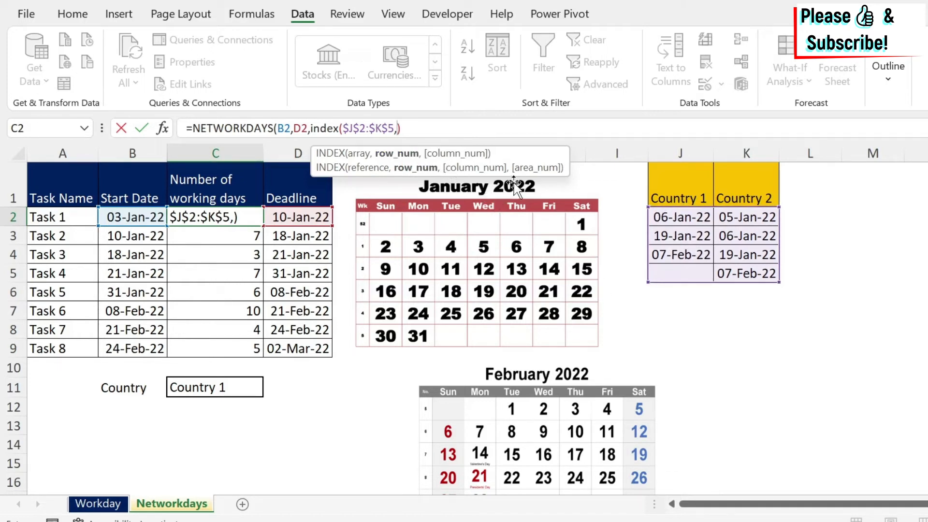
pyautogui.write(',')
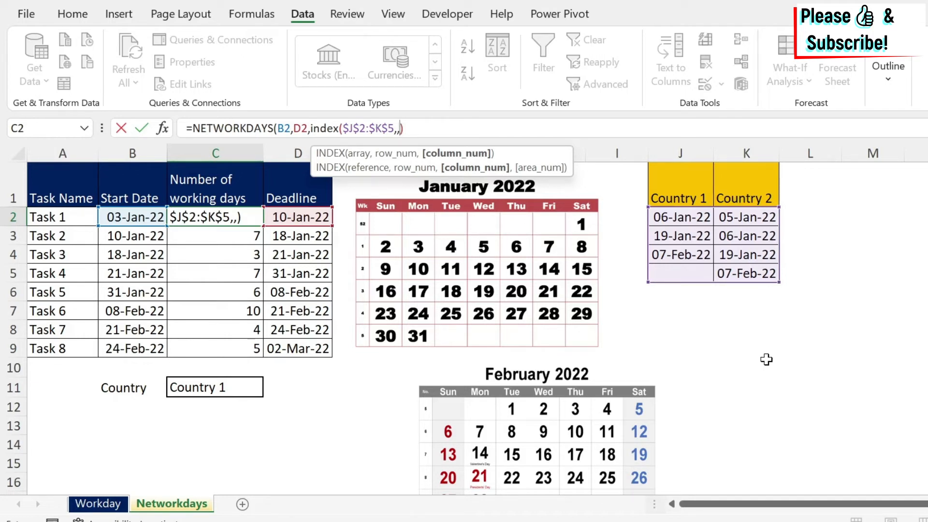
# Complete the C2 formula by giving INDEX the column number MATCH($C$11,$J$1:$K$1,0) with an exact match, and enter it
pyautogui.write('match(')
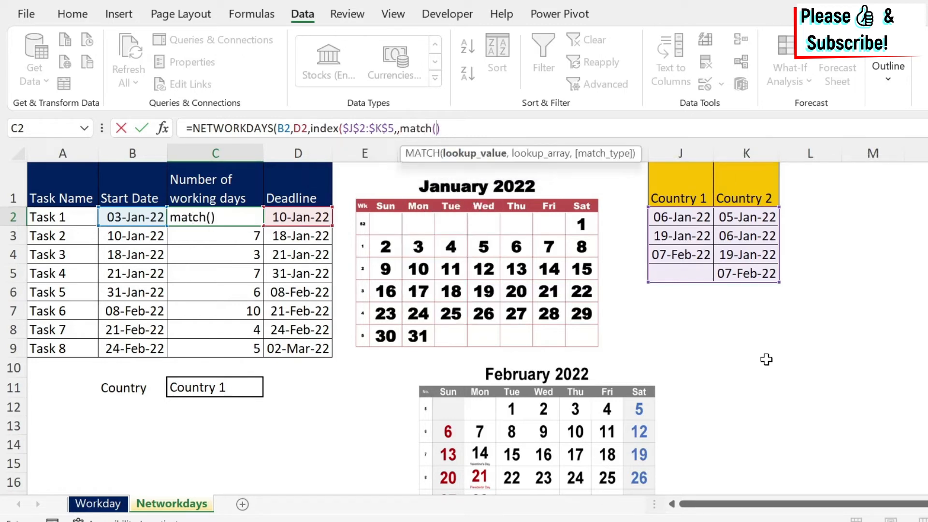
pyautogui.click(220, 388)
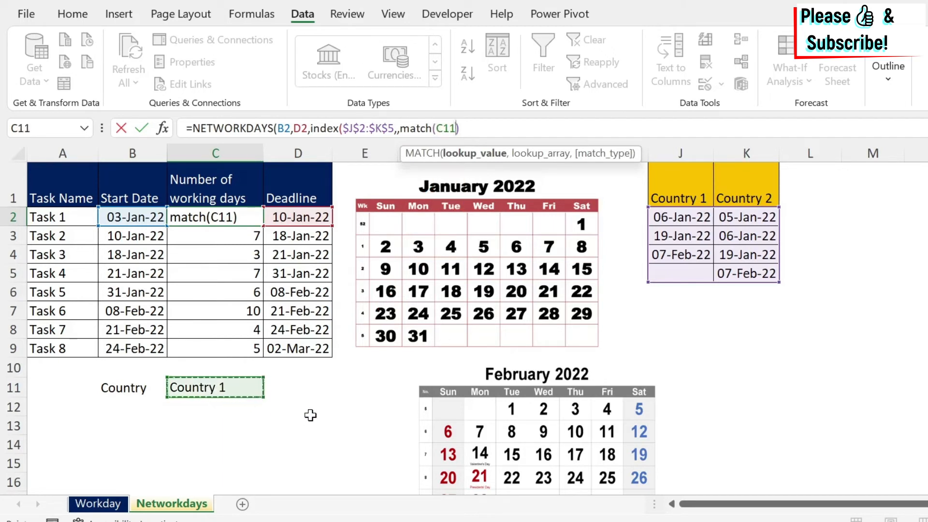
pyautogui.press('F4')
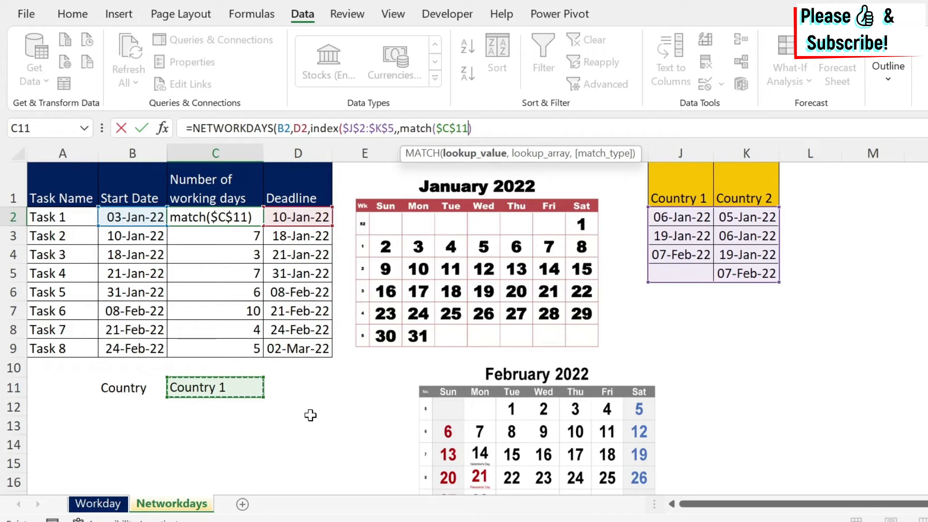
pyautogui.write(',')
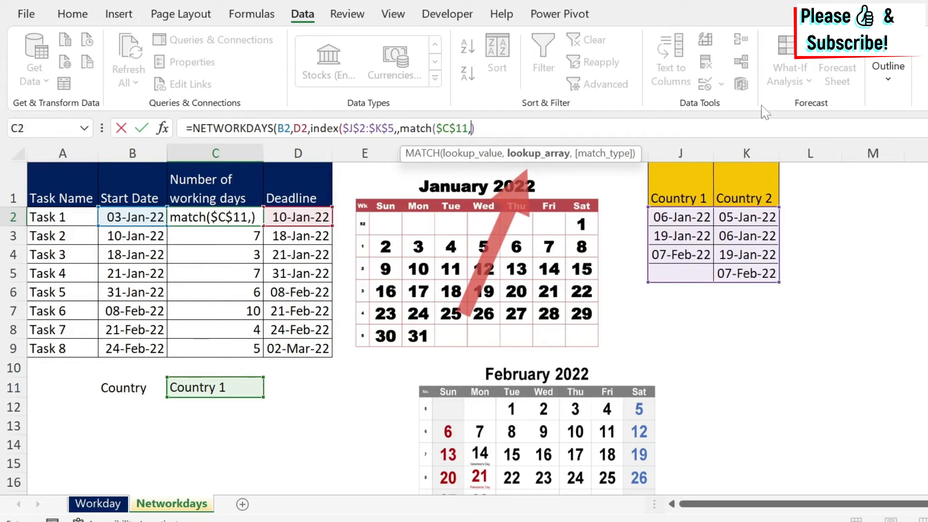
pyautogui.moveTo(684, 185); pyautogui.dragTo(739, 176)
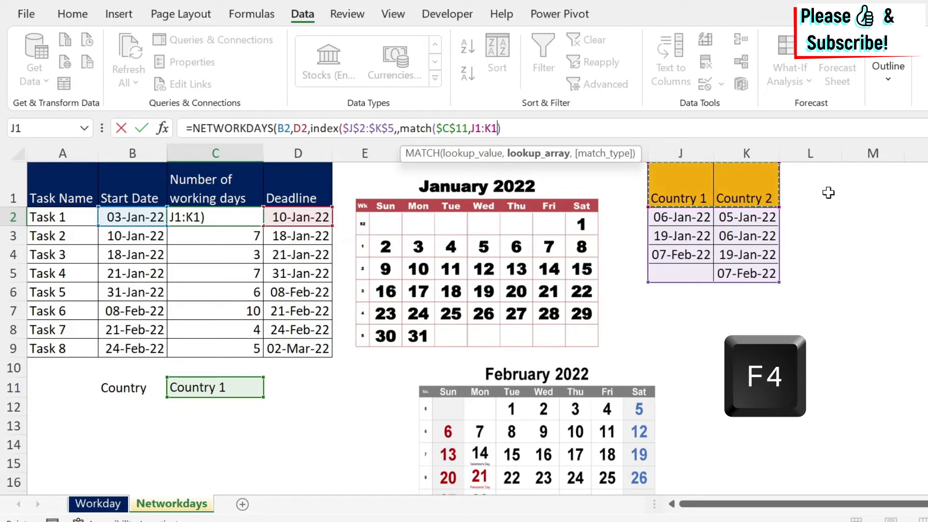
pyautogui.press('F4')
pyautogui.write(',')
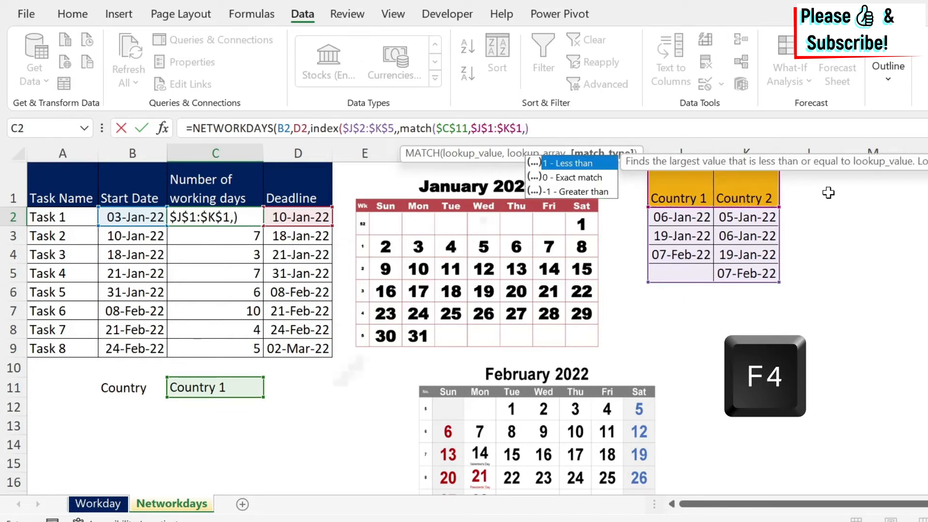
pyautogui.doubleClick(534, 178)
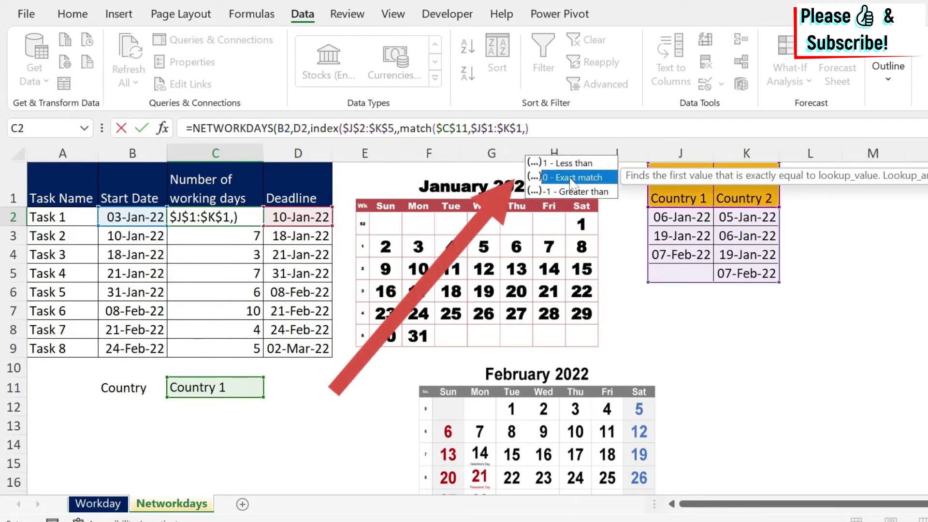
pyautogui.write(')))')
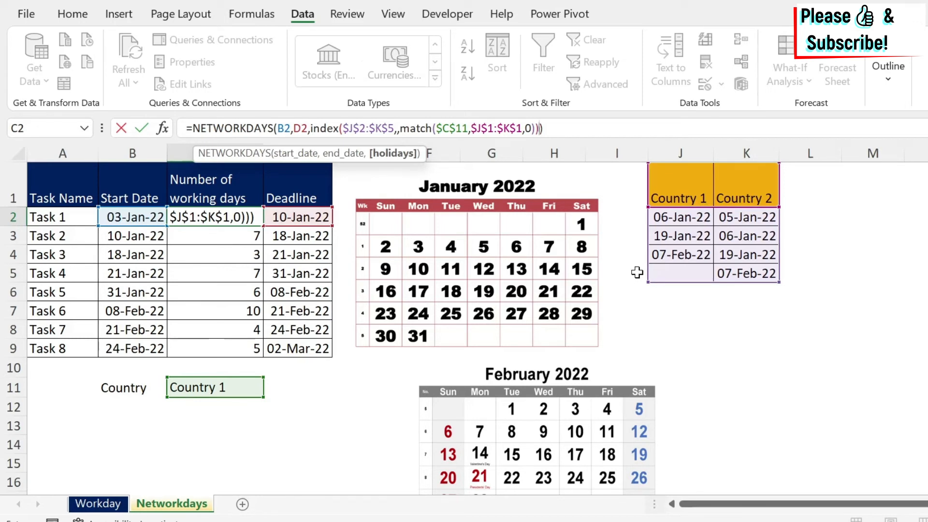
pyautogui.press('Return')
pyautogui.press('Up')
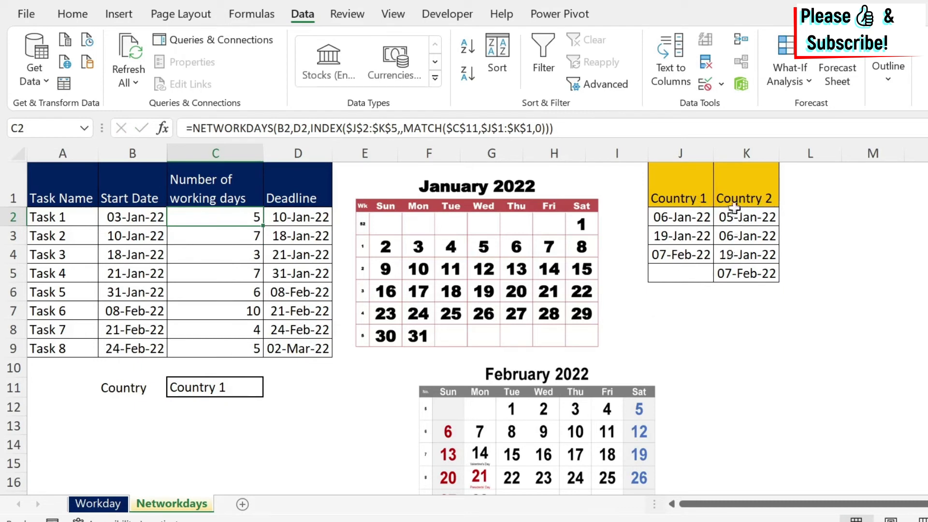
# Choose Country 2 in the Country cell C11 and check the C2 result against the holiday dates in K2:K5
pyautogui.click(231, 390)
pyautogui.click(271, 401)
pyautogui.click(259, 387)
pyautogui.click(271, 390)
pyautogui.click(207, 420)
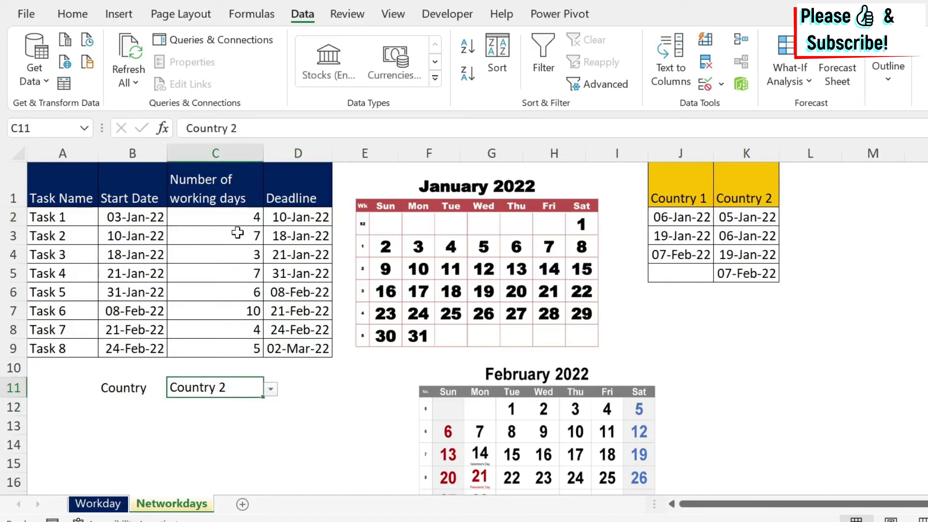
pyautogui.click(240, 216)
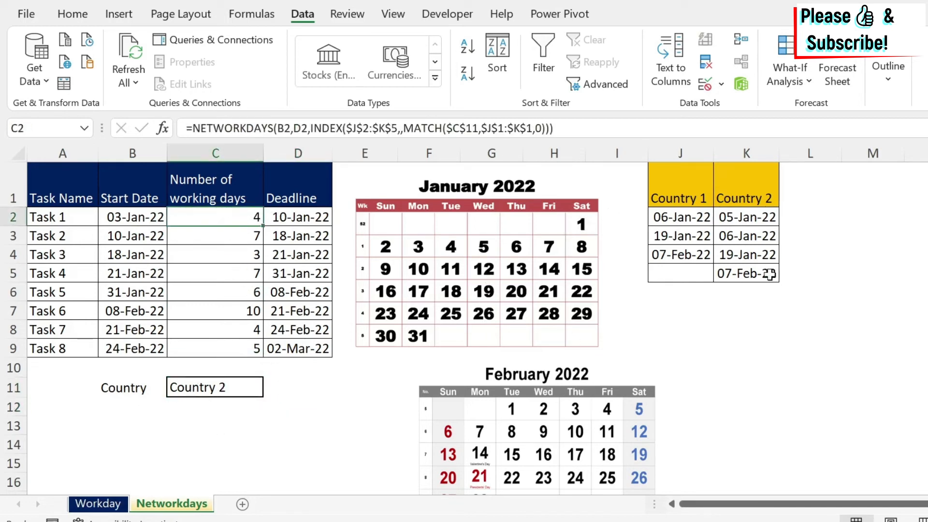
pyautogui.moveTo(752, 214); pyautogui.dragTo(750, 273)
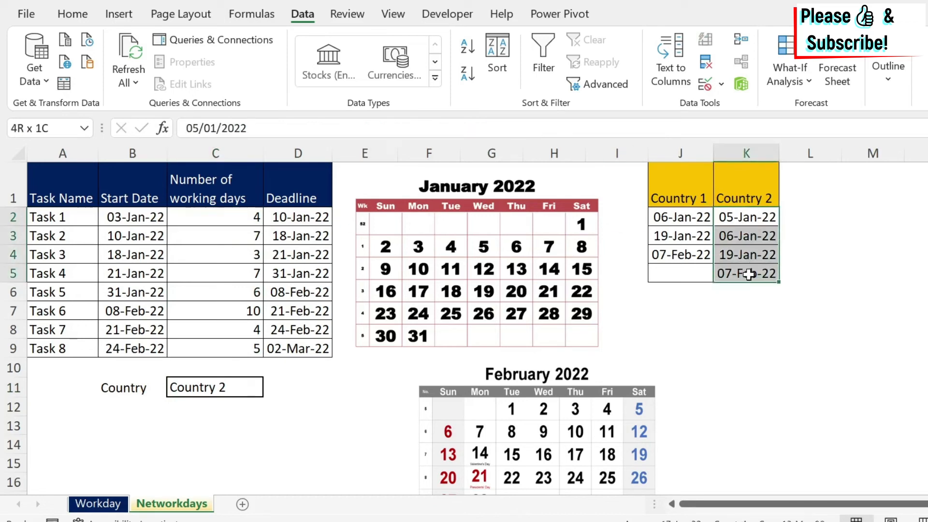
pyautogui.click(228, 391)
# Evaluate the C2 formula step by step through to its final result, and close the evaluation
pyautogui.click(242, 221)
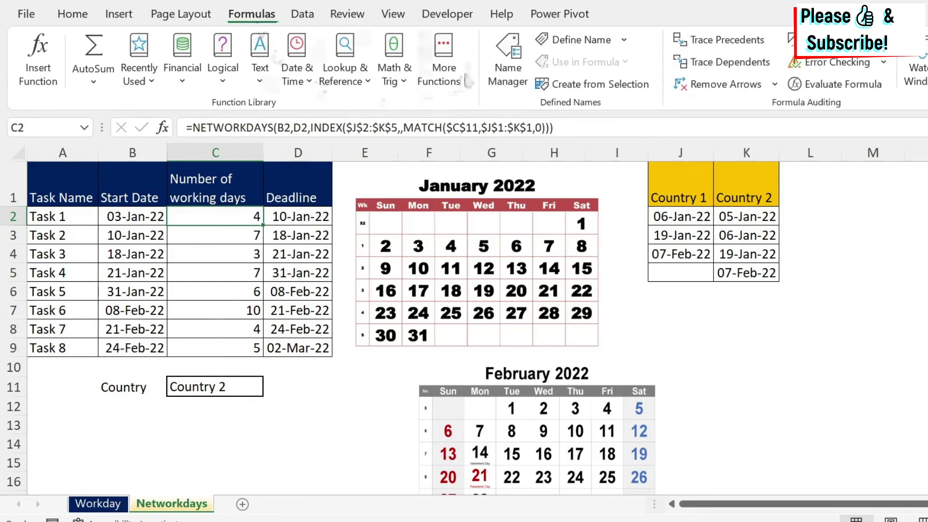
pyautogui.click(835, 87)
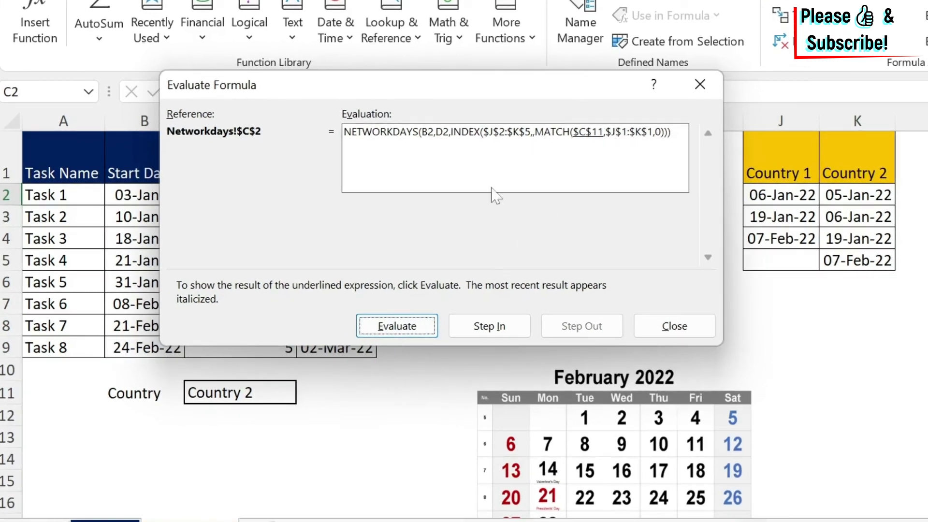
pyautogui.click(432, 332)
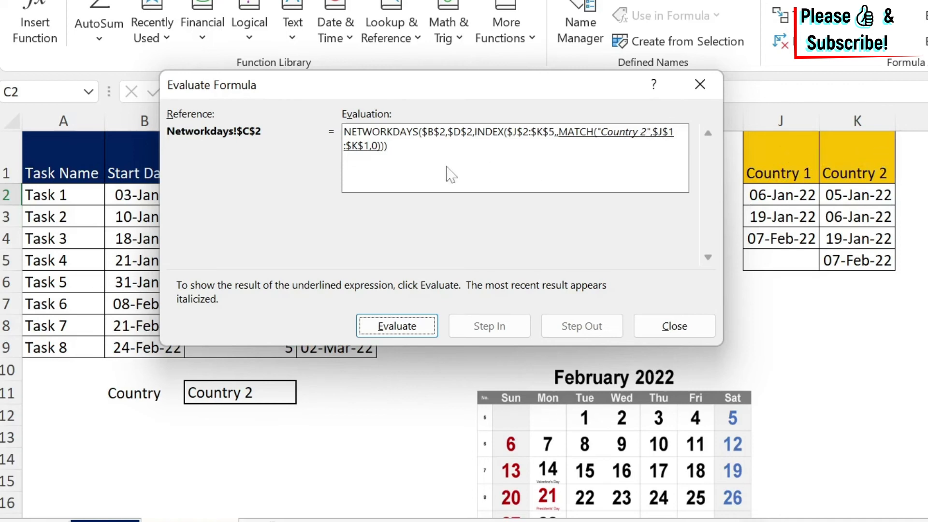
pyautogui.click(415, 335)
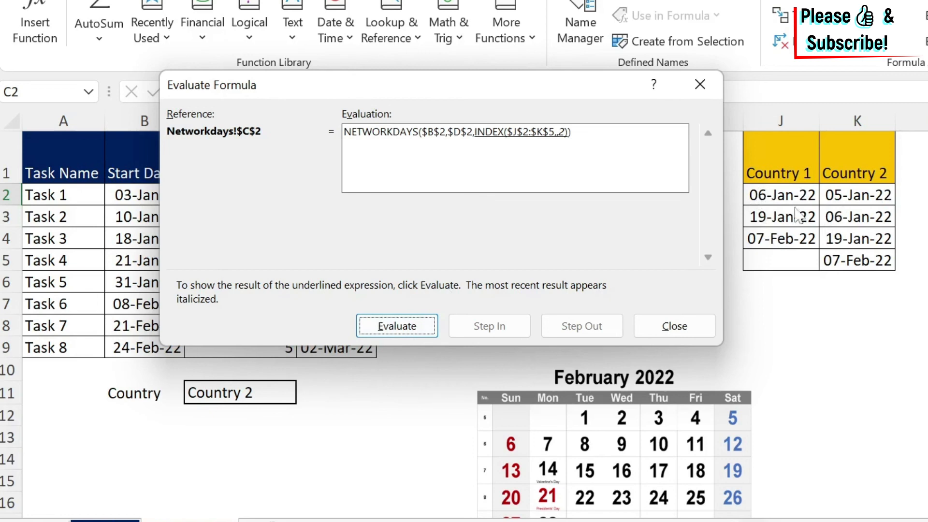
pyautogui.click(404, 326)
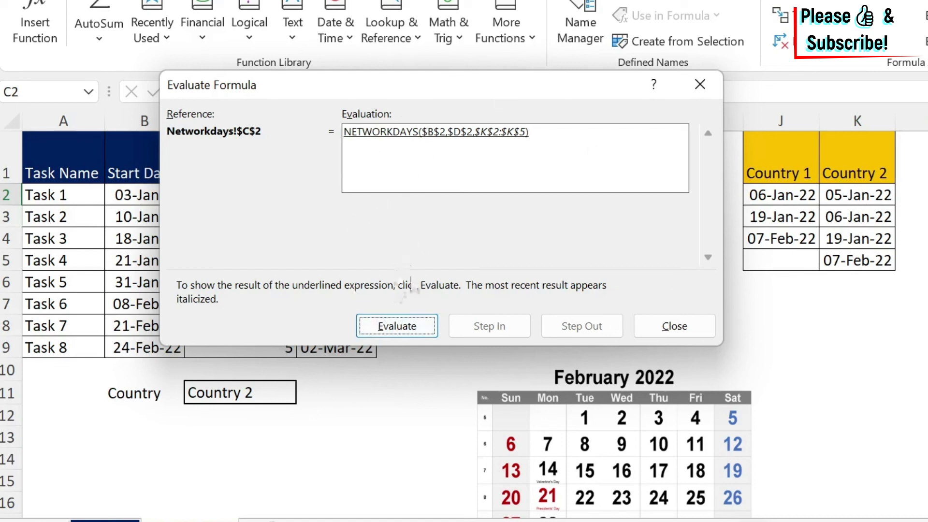
pyautogui.click(411, 325)
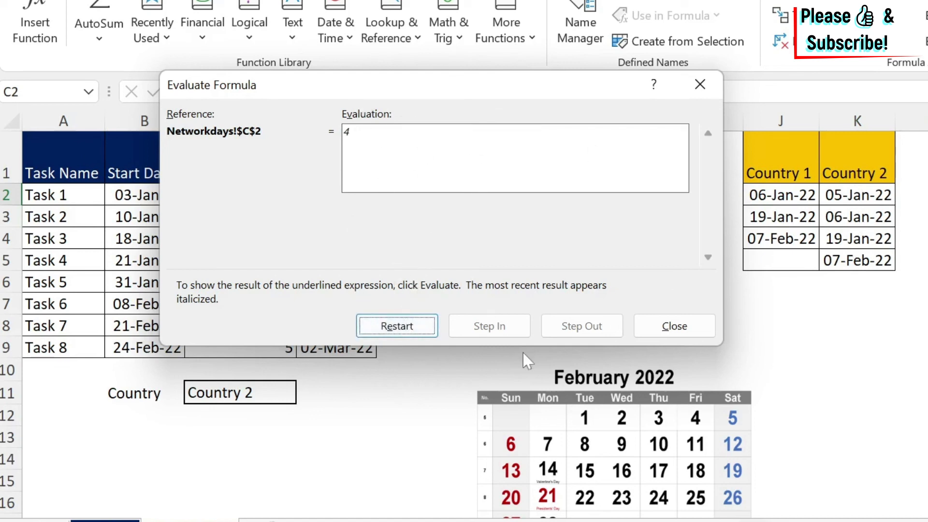
pyautogui.click(674, 327)
pyautogui.click(386, 396)
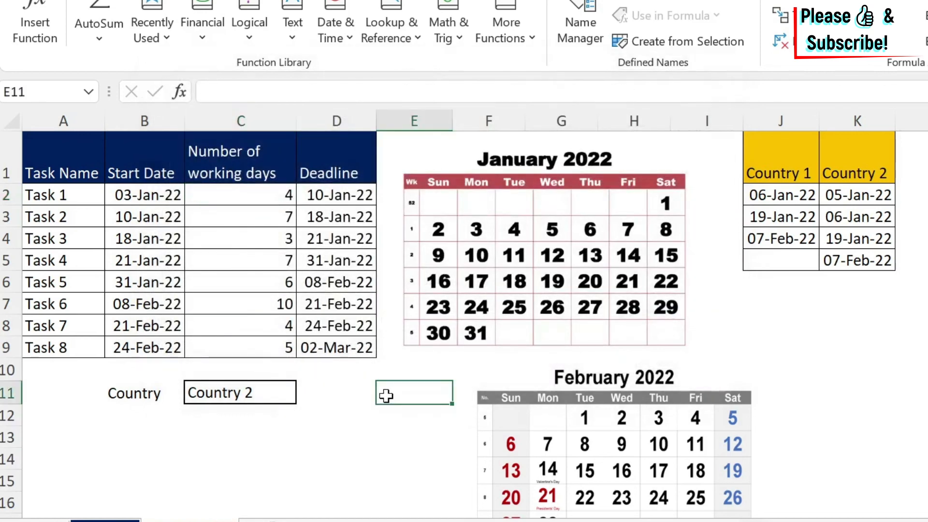